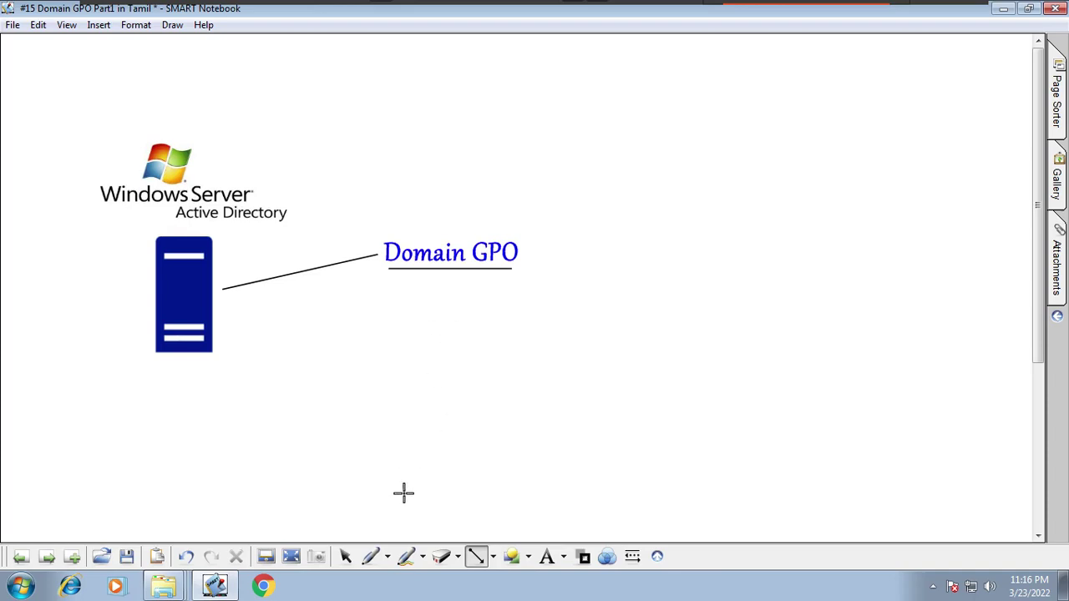
# Step: Handwrite "[DC]" in red with the pen beside the Domain GPO label
pyautogui.click(371, 556)
pyautogui.click(477, 365)
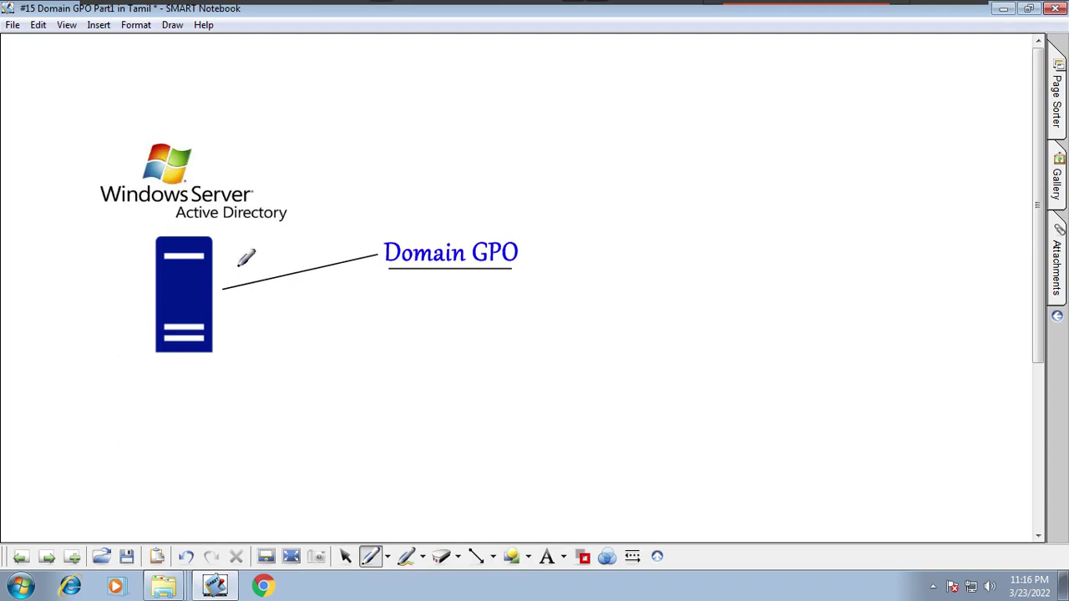
pyautogui.moveTo(565, 235)
pyautogui.mouseDown()
pyautogui.moveTo(570, 269)
pyautogui.moveTo(578, 256)
pyautogui.moveTo(625, 252)
pyautogui.moveTo(631, 262)
pyautogui.mouseUp()
# Step: Handwrite "gpmc.msc" in dark red below the Domain GPO label and draw a box around it
pyautogui.click(584, 556)
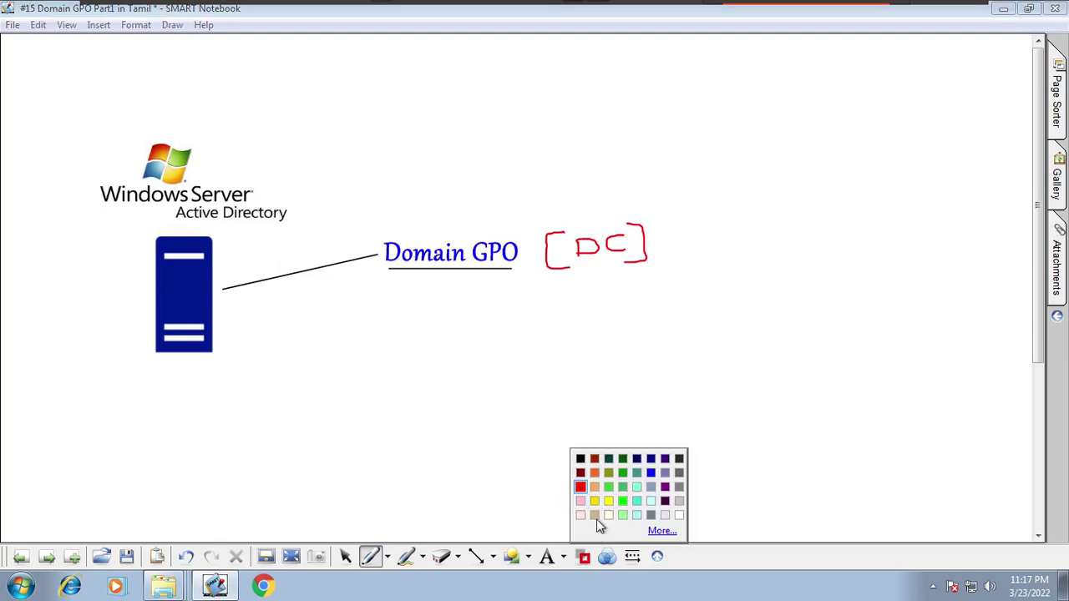
pyautogui.click(580, 471)
pyautogui.moveTo(465, 318)
pyautogui.mouseDown()
pyautogui.moveTo(451, 350)
pyautogui.moveTo(501, 319)
pyautogui.moveTo(515, 331)
pyautogui.moveTo(579, 329)
pyautogui.mouseUp()
pyautogui.click(532, 327)
pyautogui.moveTo(595, 294)
pyautogui.mouseDown()
pyautogui.moveTo(431, 309)
pyautogui.moveTo(544, 374)
pyautogui.moveTo(597, 294)
pyautogui.mouseUp()
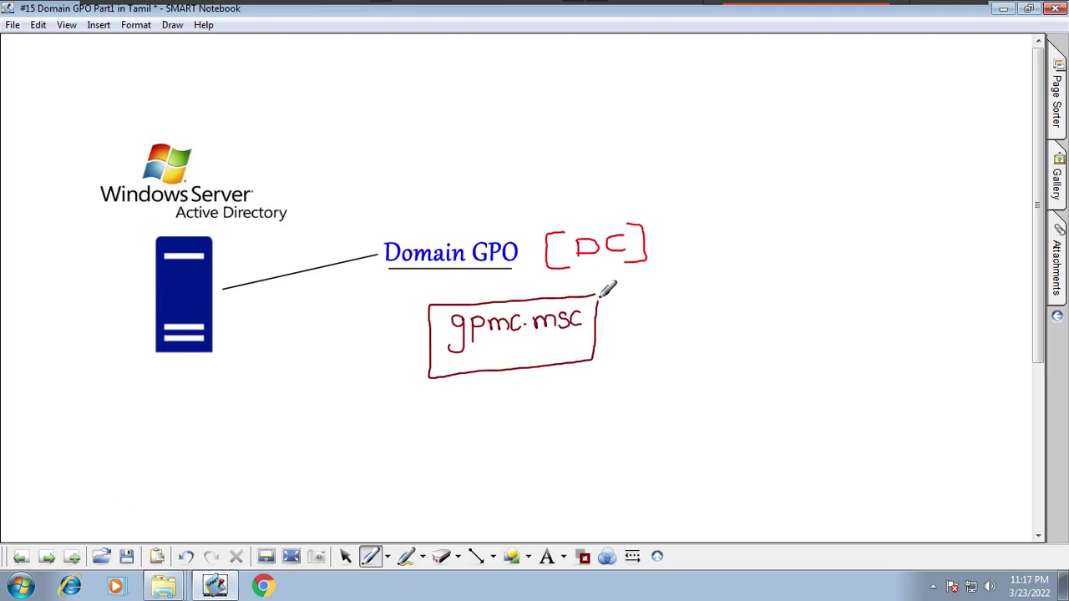
# Step: Mark the "Group Policy Management Console" topic on the Class 15 page with the pen, and return to the diagram page
pyautogui.click(20, 558)
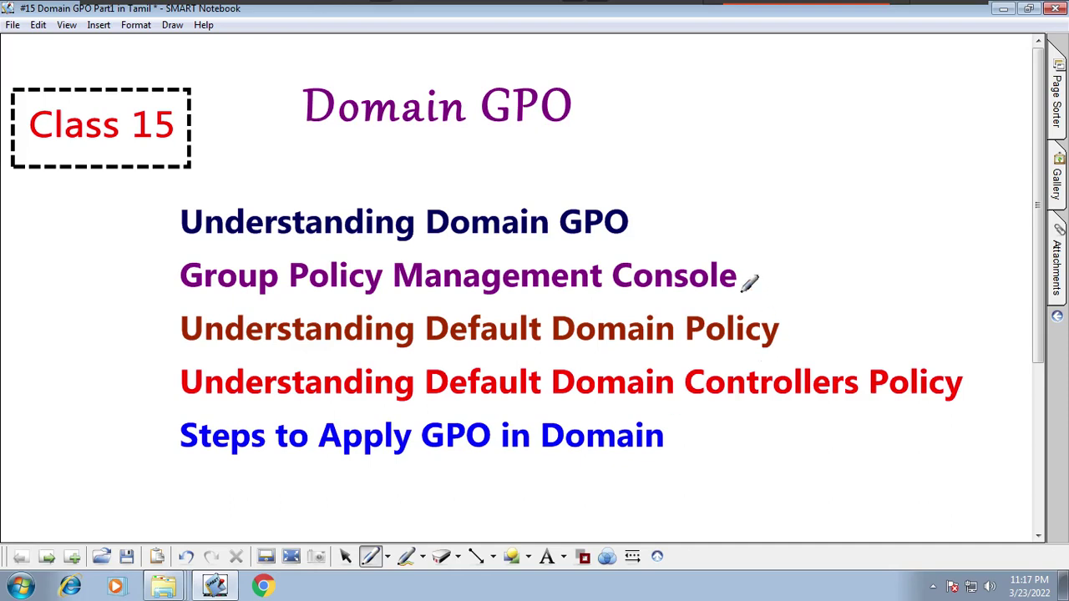
pyautogui.moveTo(759, 274); pyautogui.dragTo(793, 244)
pyautogui.click(48, 557)
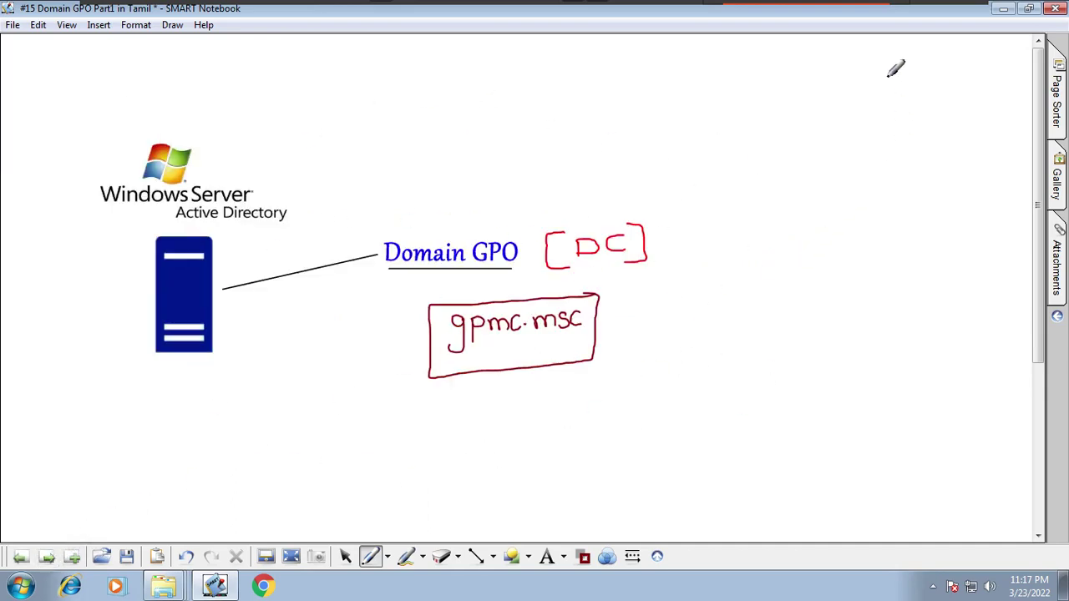
# Step: Switch from the whiteboard to the Remmina remote desktop session showing Hyper-V Manager and the VM1 connection
pyautogui.moveTo(877, 7)
pyautogui.click(925, 16)
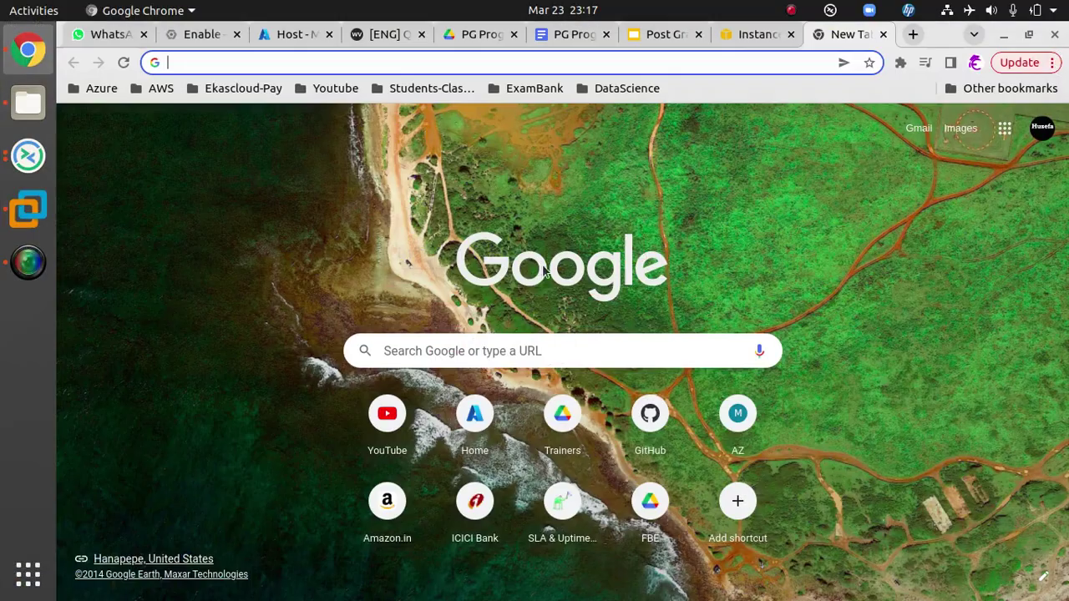
pyautogui.click(36, 166)
pyautogui.click(35, 166)
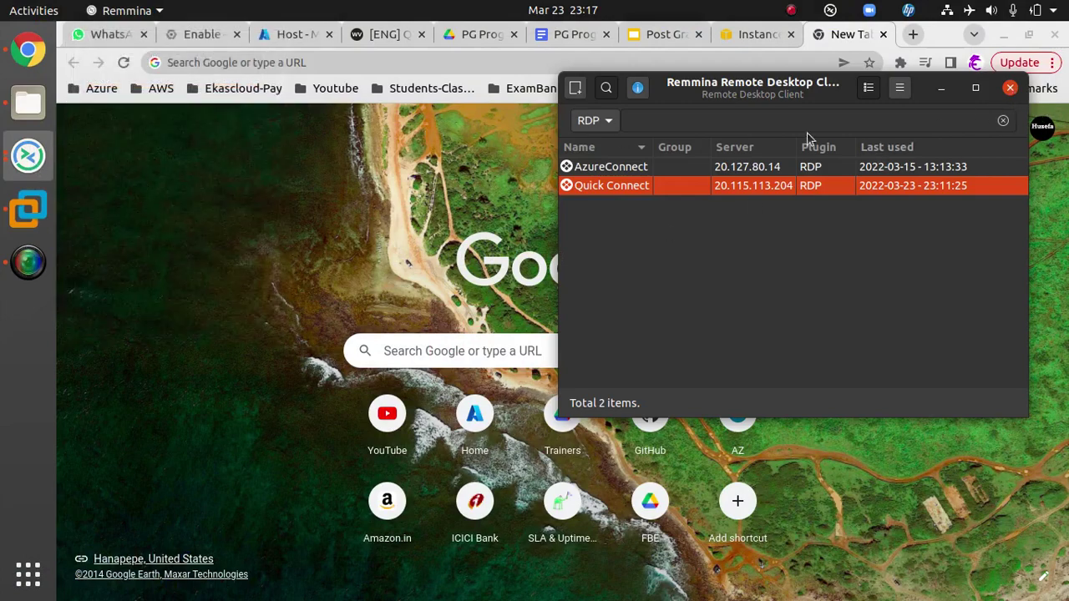
pyautogui.click(1008, 91)
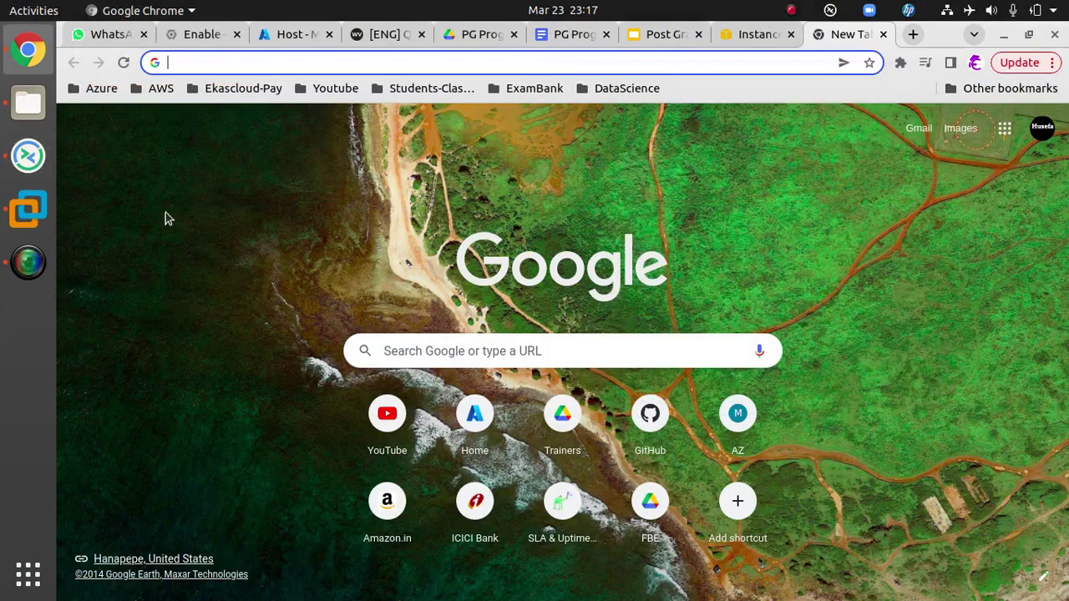
pyautogui.click(28, 209)
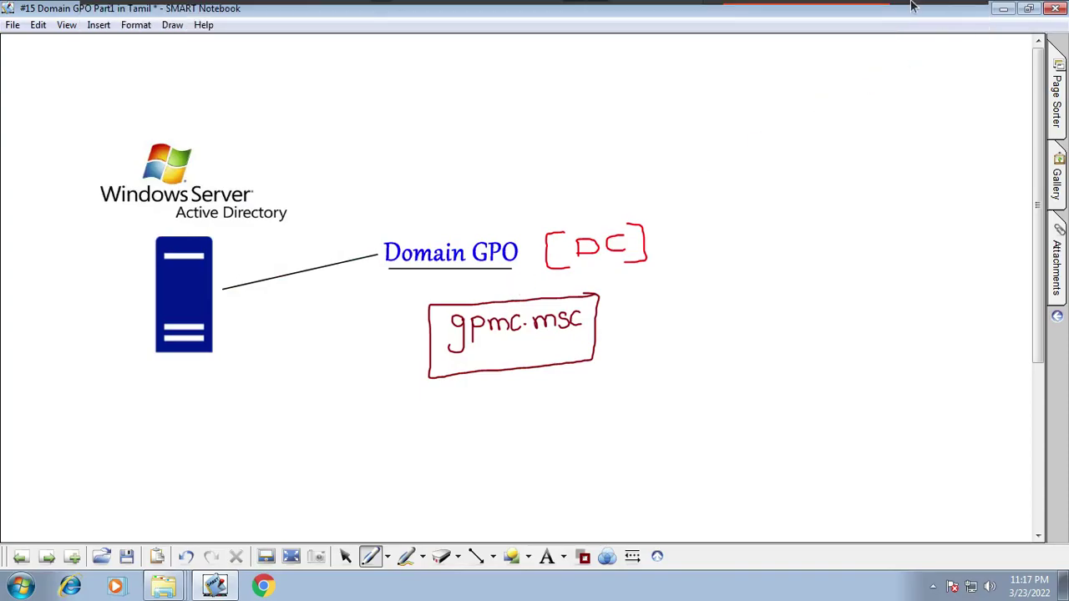
pyautogui.click(934, 19)
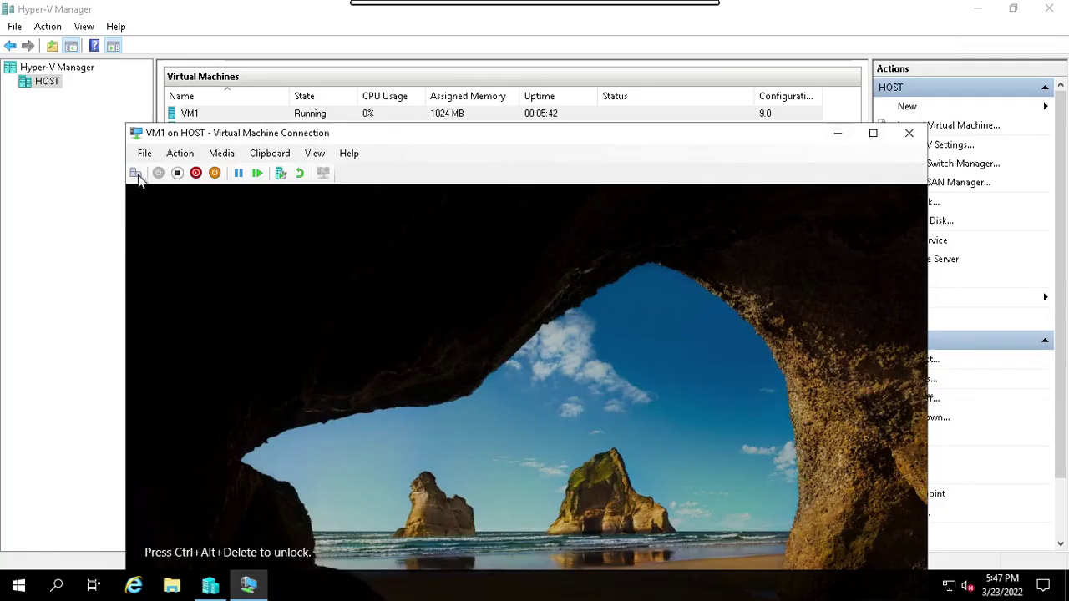
# Step: Unlock VM1 by entering the domain administrator's account password, and show the virtual machine in full screen
pyautogui.hotkey('ctrl', 'alt', 'End')
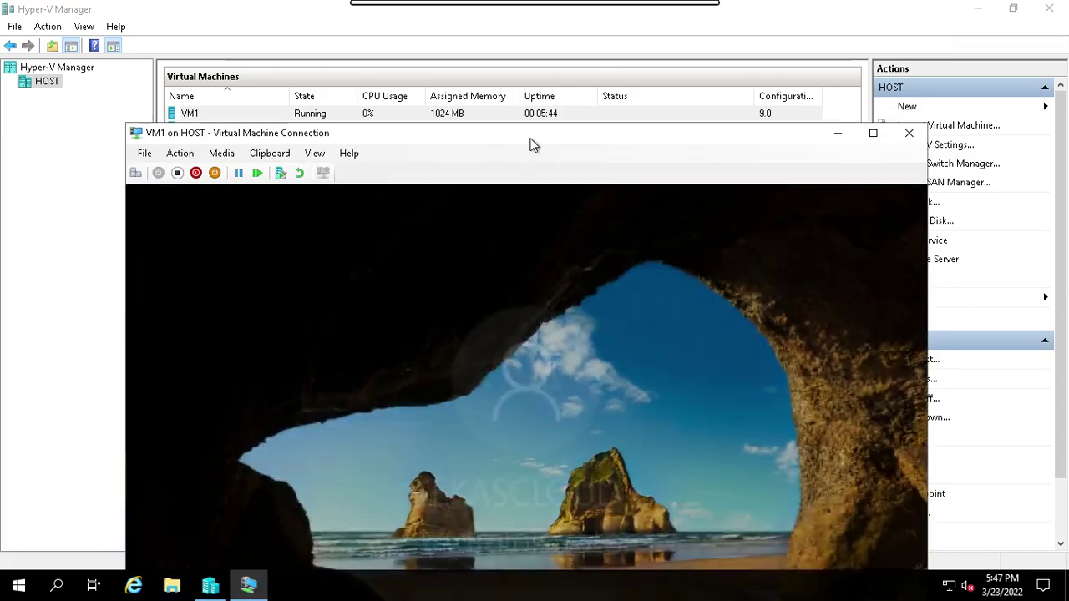
pyautogui.moveTo(533, 145); pyautogui.dragTo(505, 73)
pyautogui.click(463, 517)
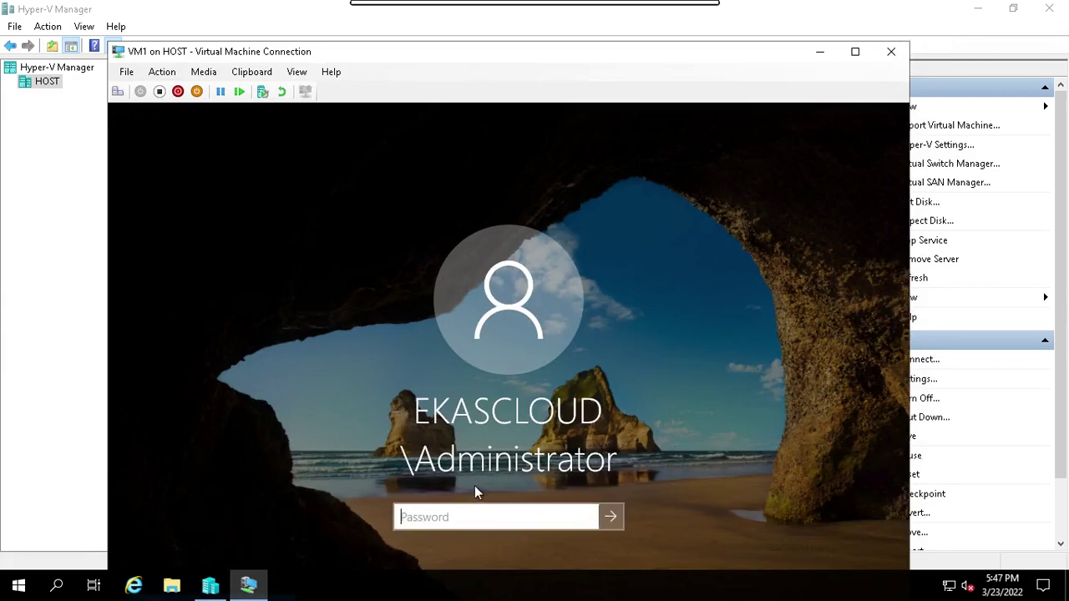
pyautogui.write('******')
pyautogui.press('Return')
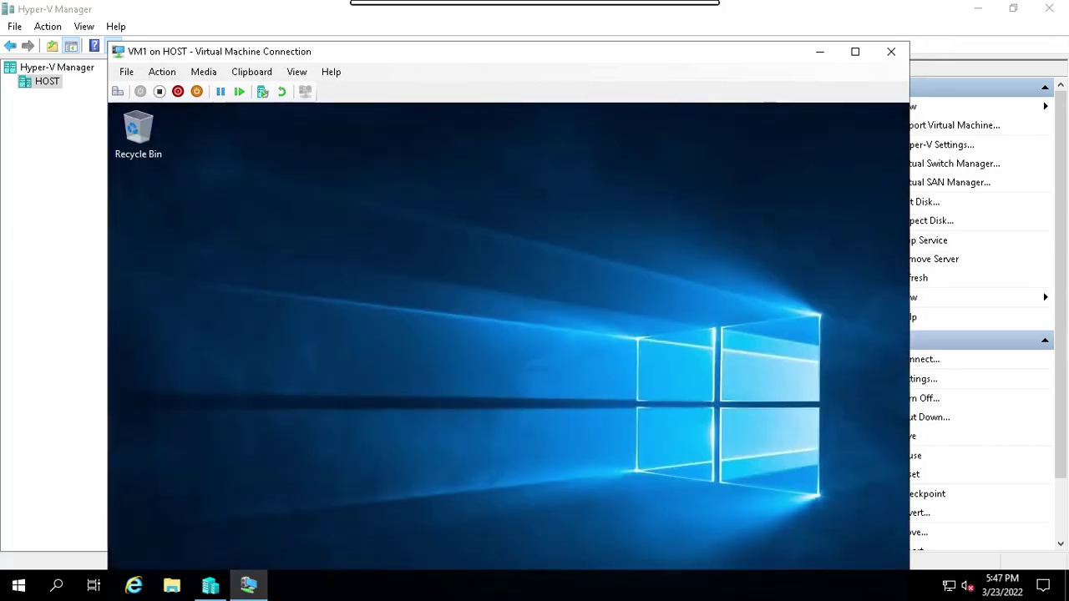
pyautogui.click(854, 52)
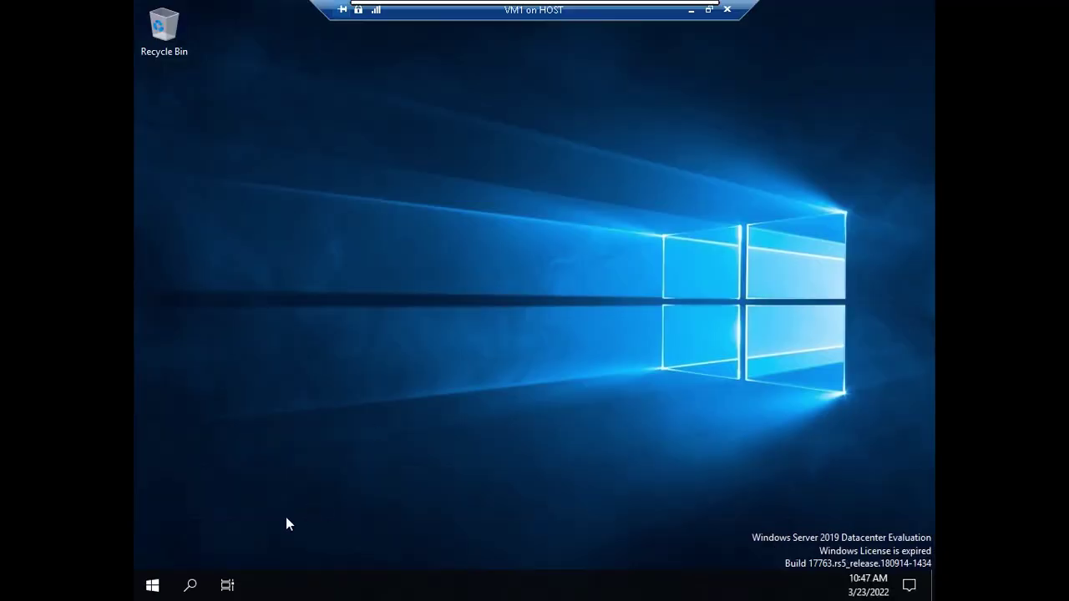
# Step: Launch the Group Policy Management console with gpmc.msc from Command Prompt and maximize its window
pyautogui.click(155, 585)
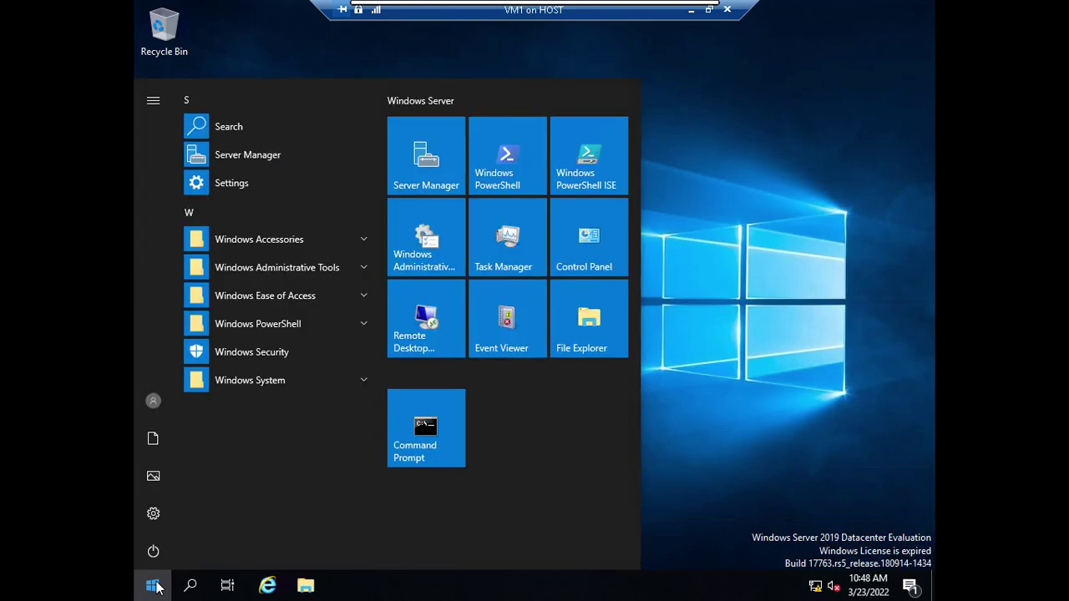
pyautogui.click(421, 428)
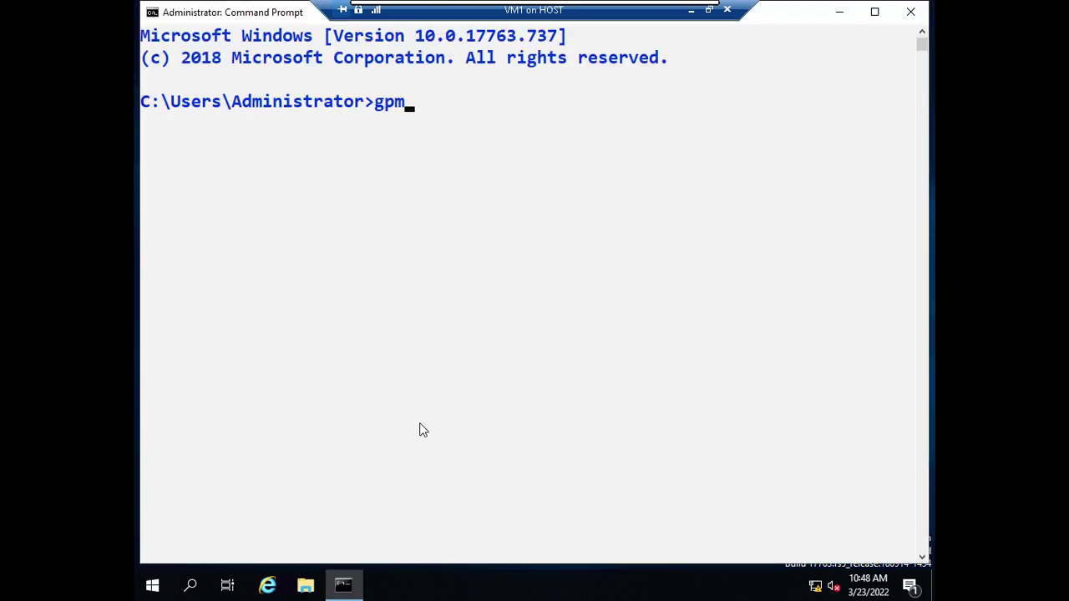
pyautogui.write('gpmc.msc')
pyautogui.press('Return')
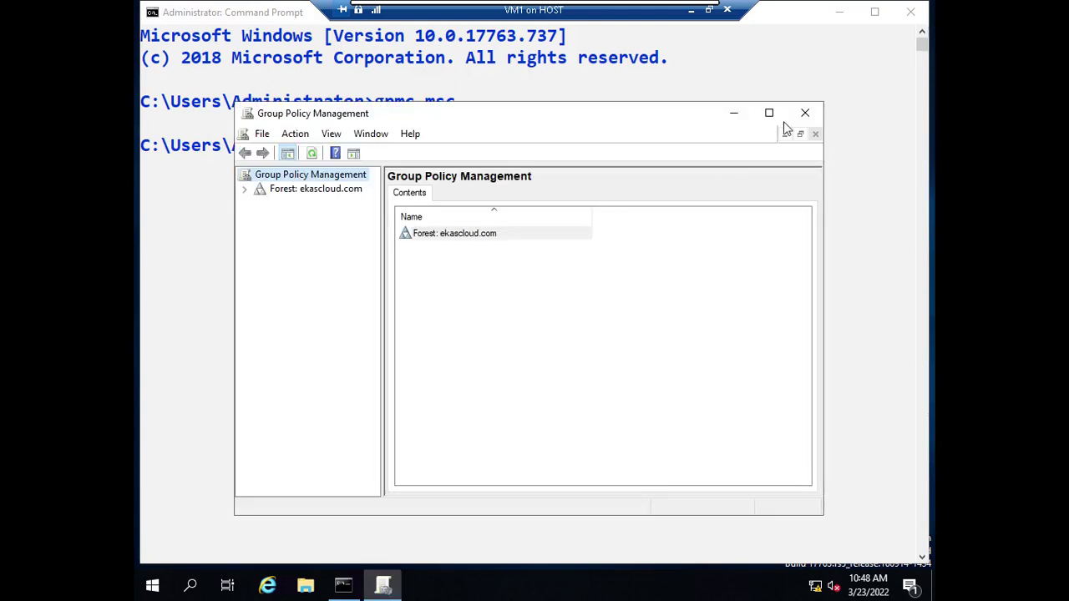
pyautogui.click(769, 113)
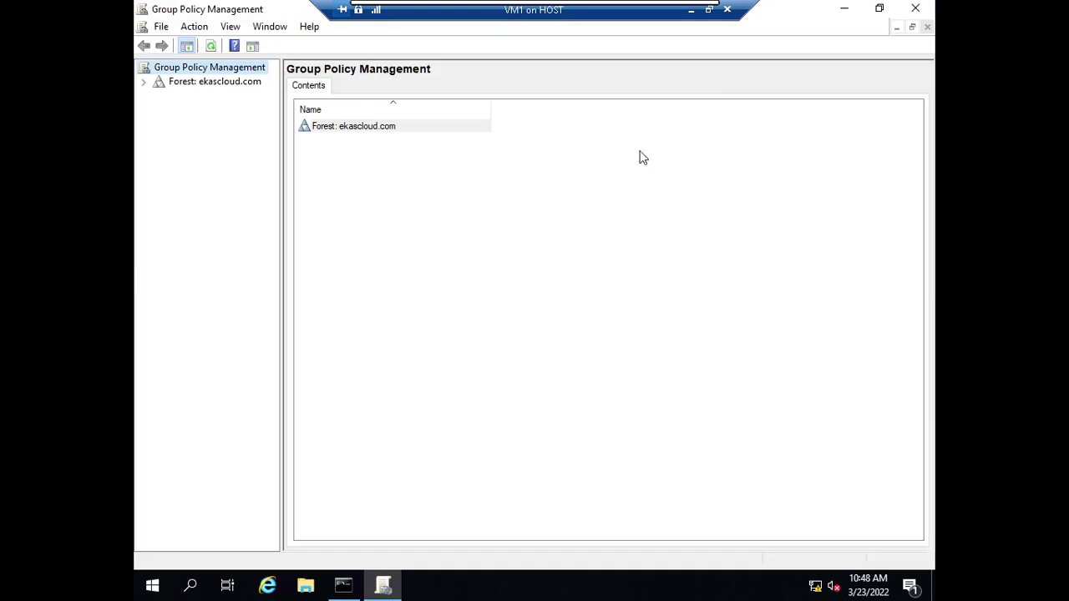
# Step: Expand the ekascloud.com forest and domain down to the policies under Group Policy Objects, widening the tree to show full names
pyautogui.click(146, 83)
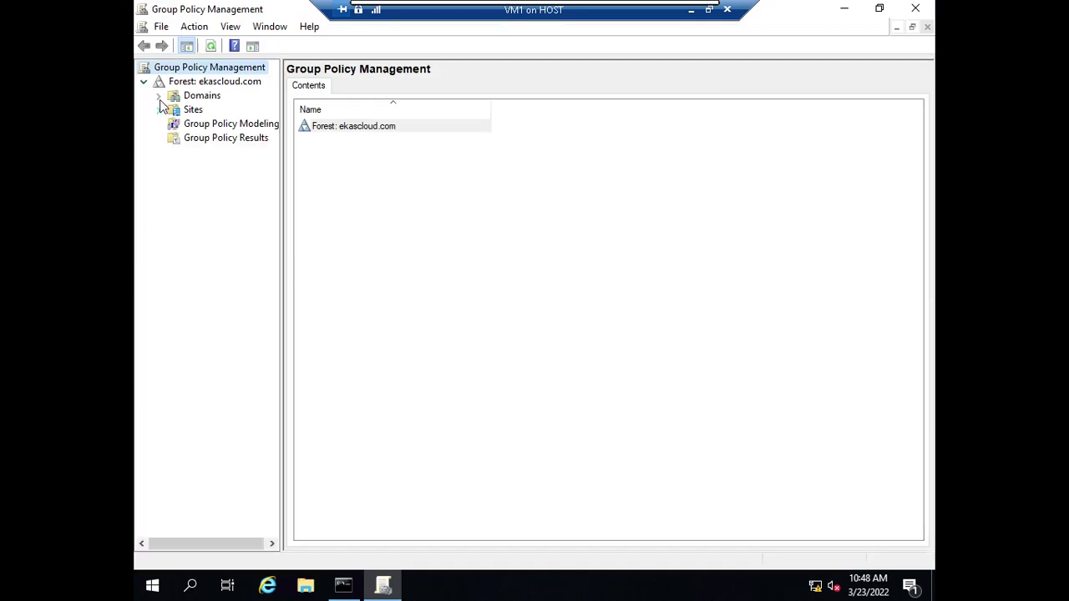
pyautogui.click(159, 97)
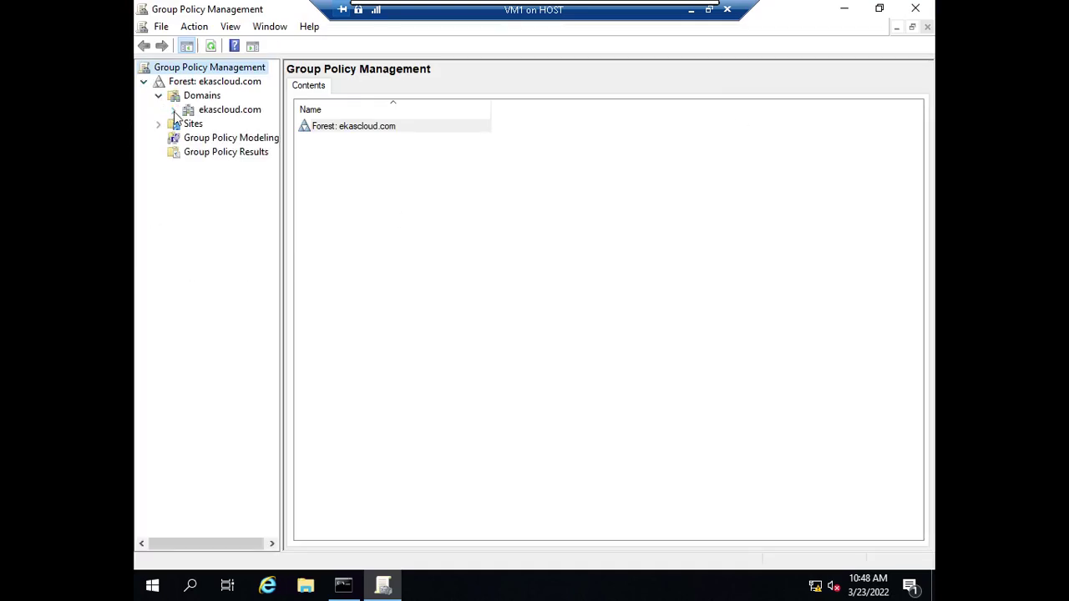
pyautogui.click(174, 111)
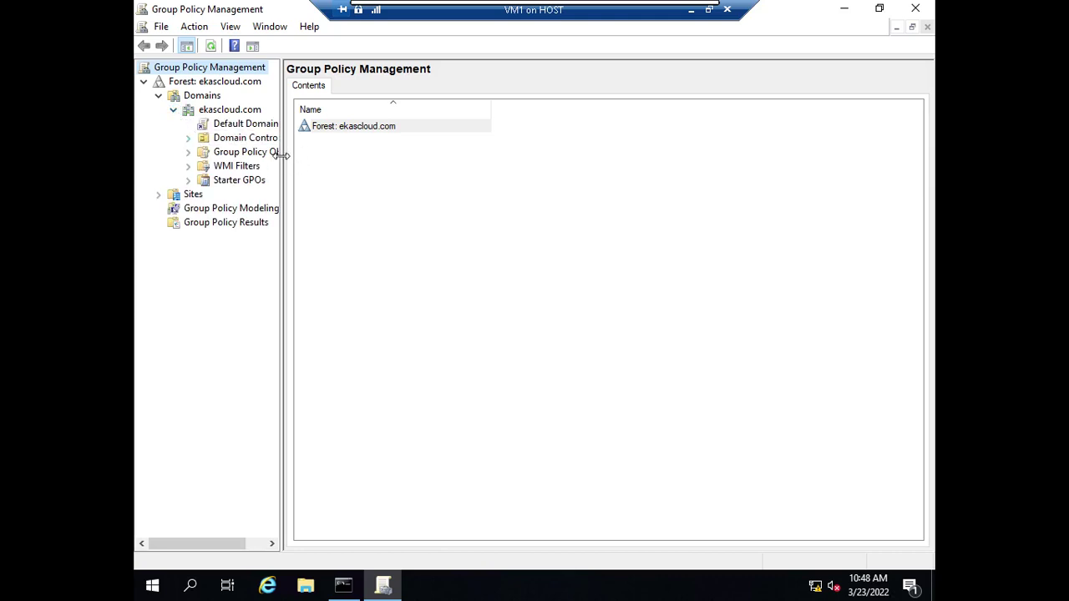
pyautogui.moveTo(280, 156); pyautogui.dragTo(376, 172)
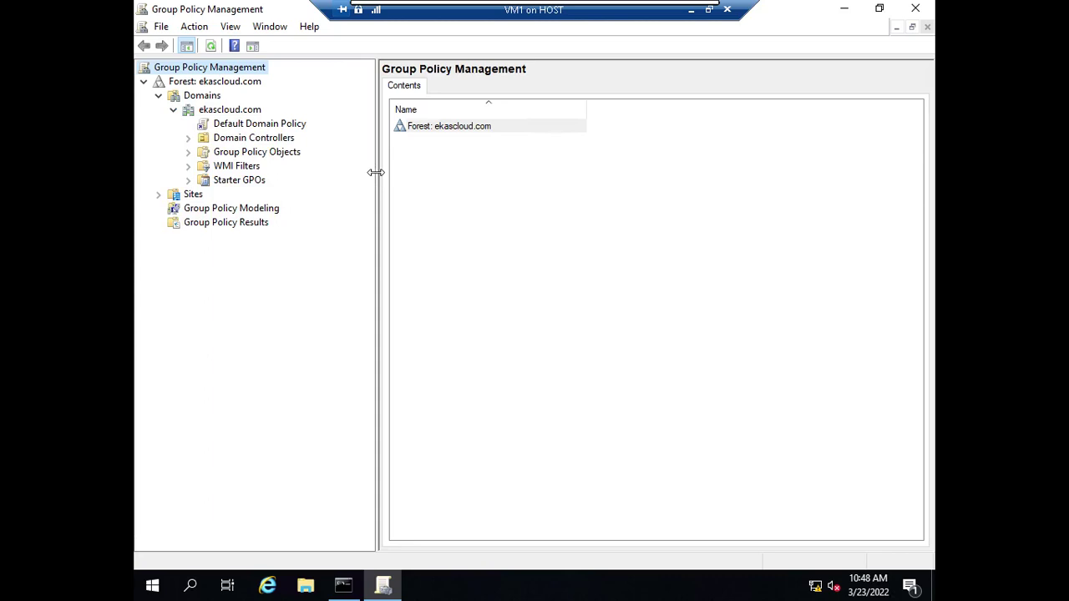
pyautogui.click(259, 152)
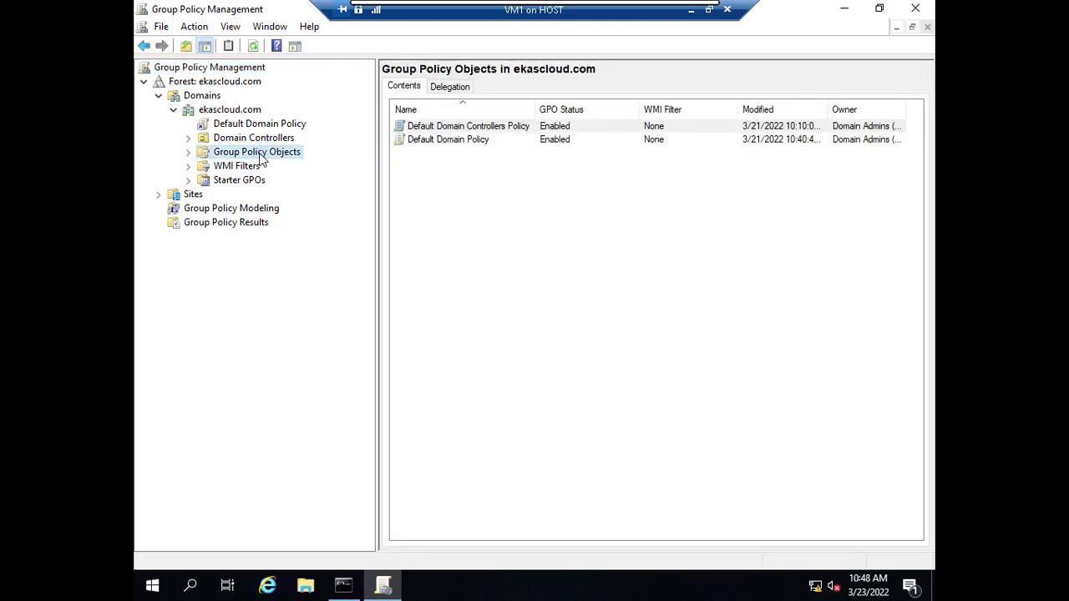
pyautogui.click(188, 153)
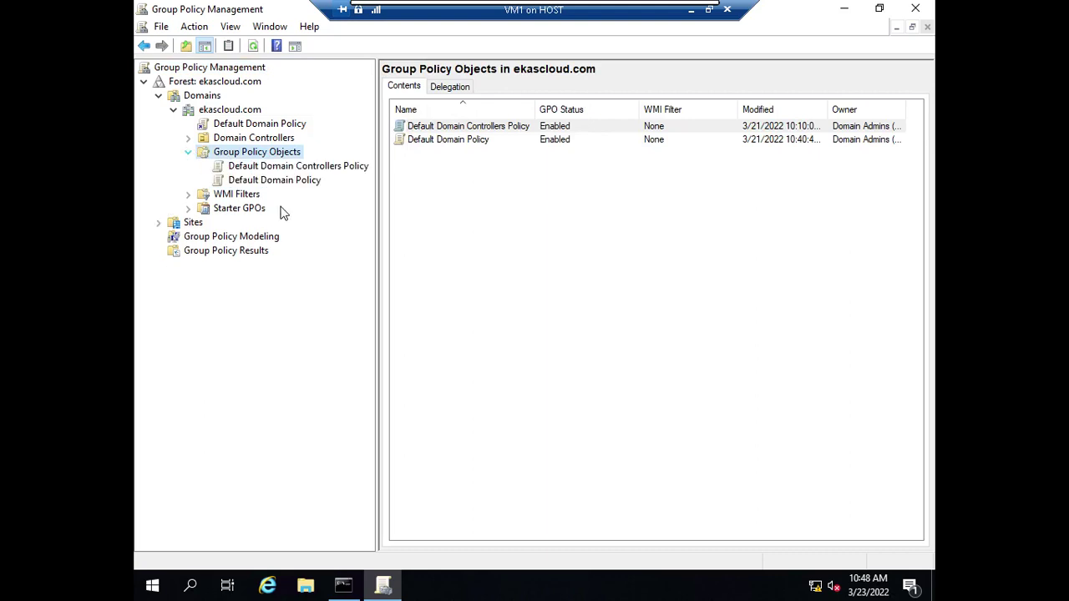
# Step: Open the Default Domain Policy and Default Domain Controllers Policy, accepting the SYSVOL permission correction for each
pyautogui.click(272, 182)
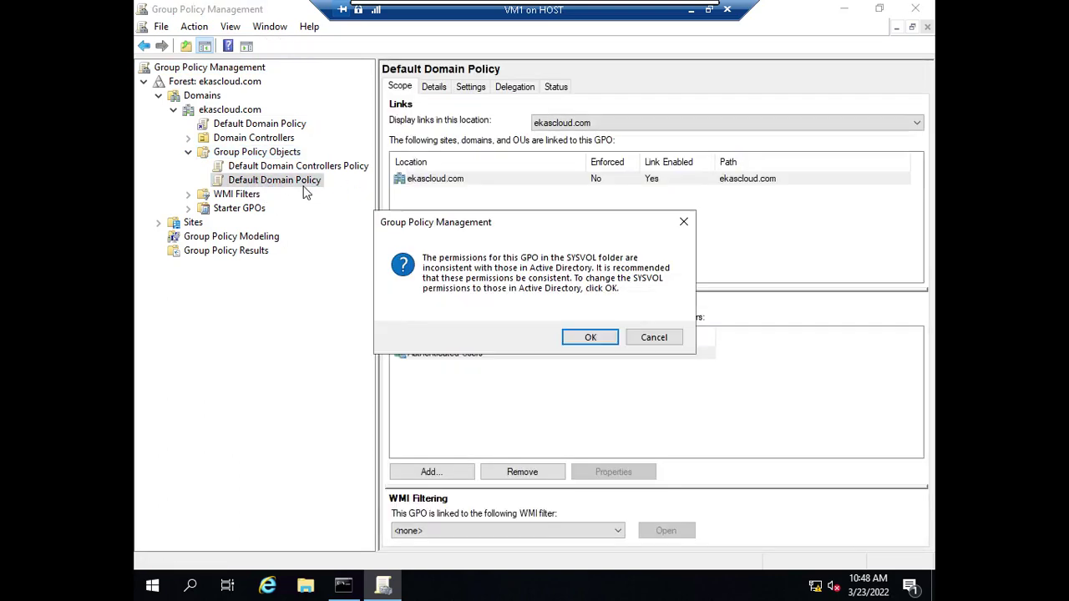
pyautogui.click(583, 339)
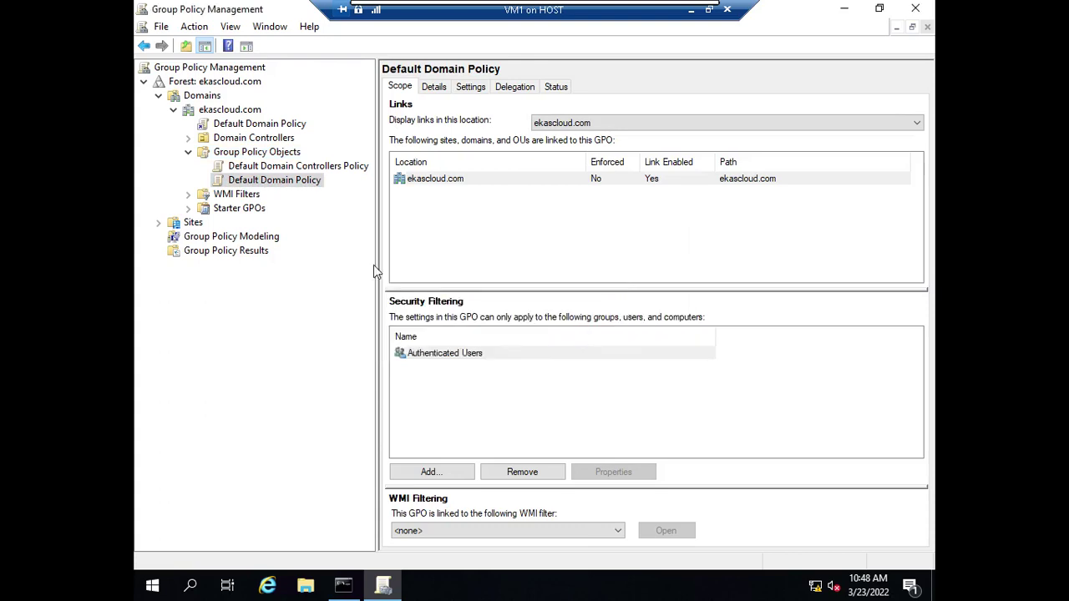
pyautogui.click(315, 168)
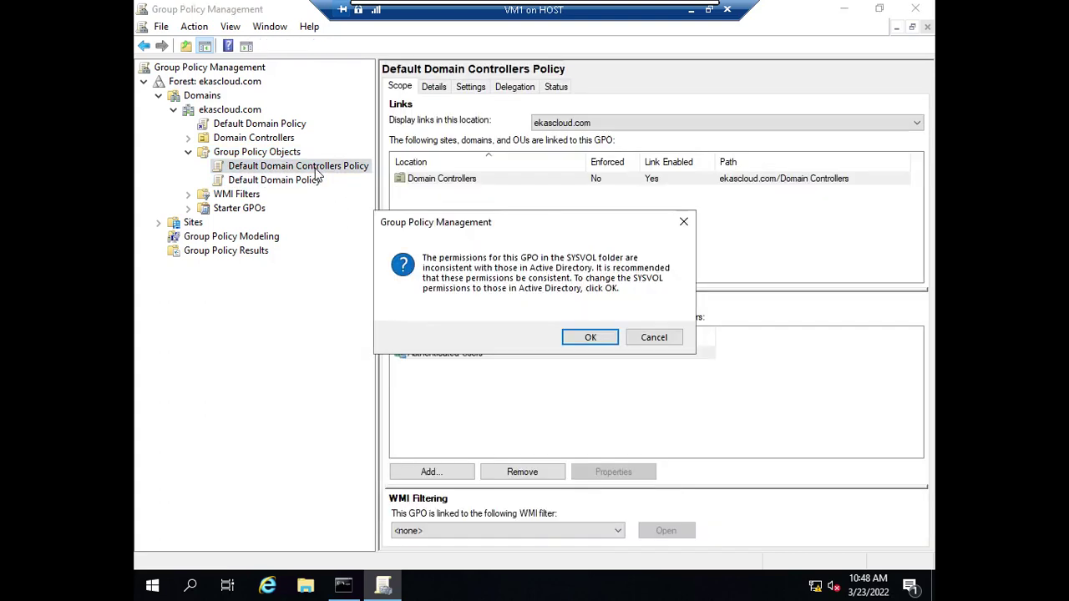
pyautogui.click(591, 338)
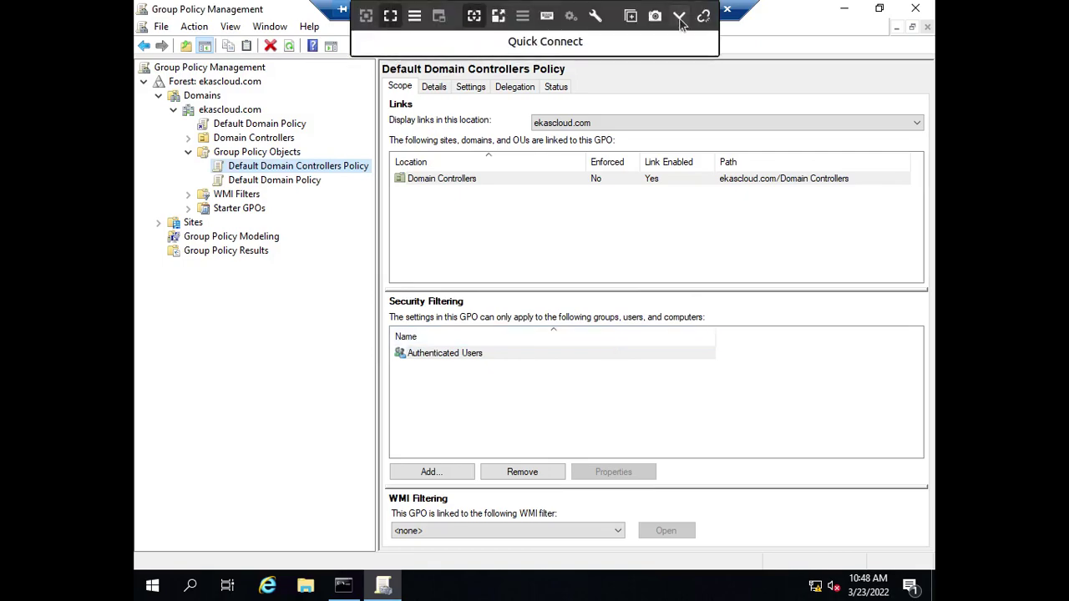
# Step: Switch back to the SMART Notebook diagram and draw a black dashed rectangle around the whole diagram
pyautogui.click(683, 19)
pyautogui.click(28, 209)
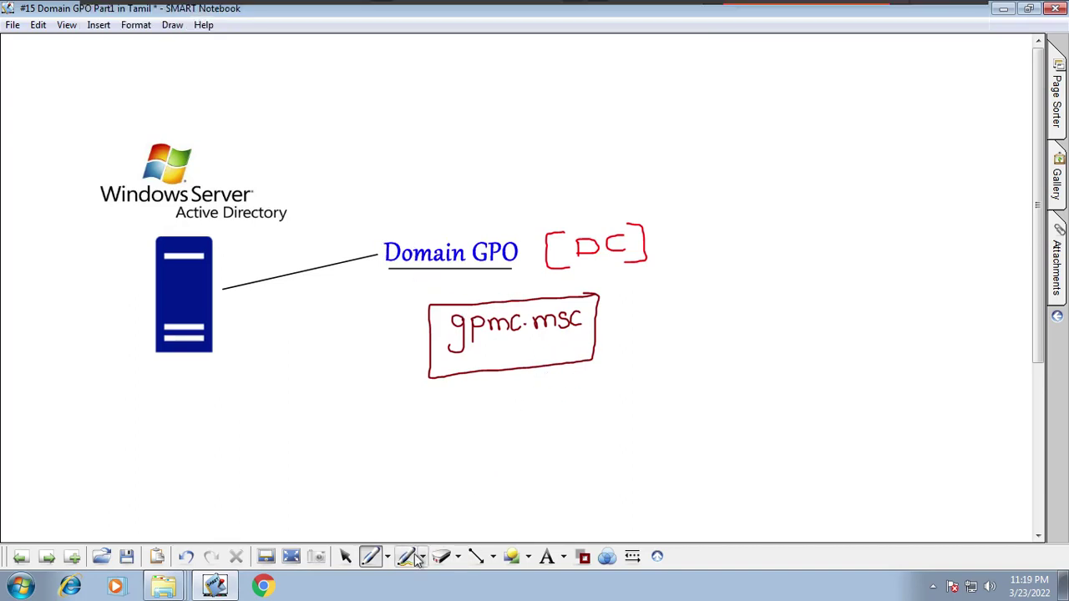
pyautogui.click(388, 557)
pyautogui.click(464, 290)
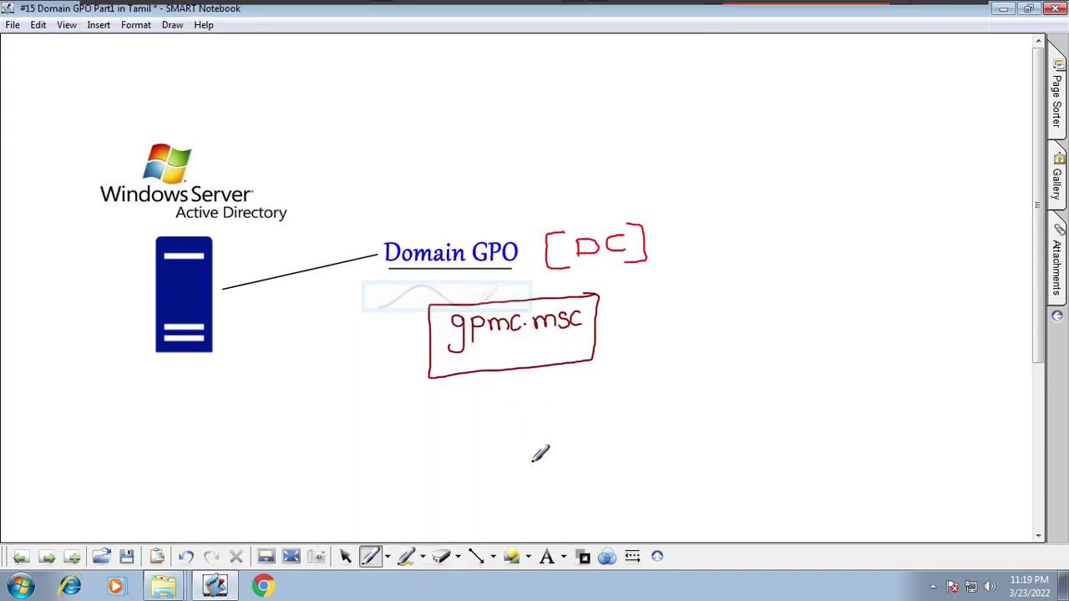
pyautogui.click(528, 556)
pyautogui.click(563, 167)
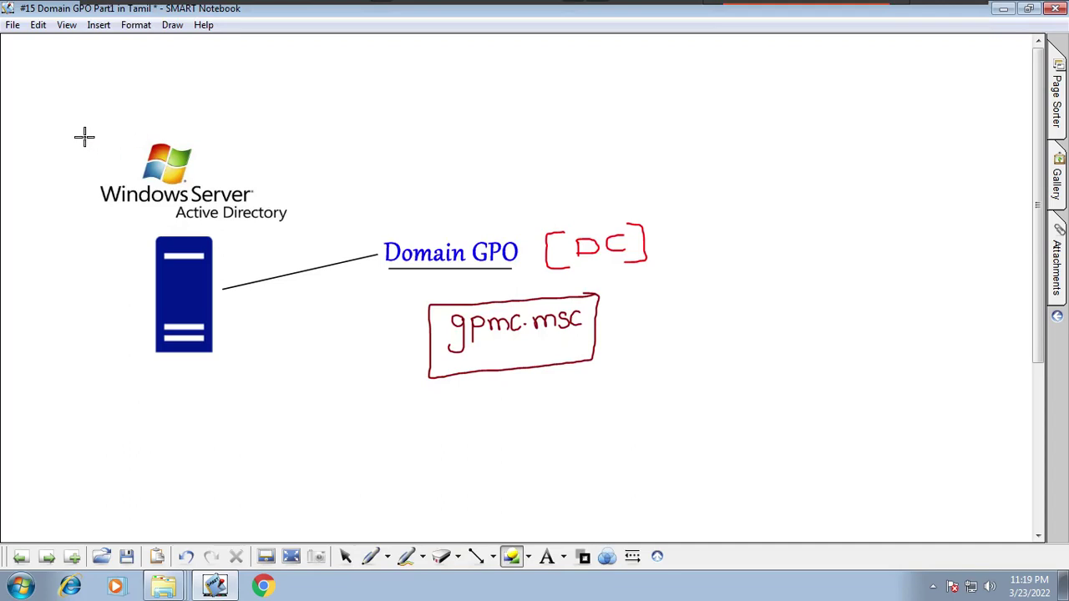
pyautogui.moveTo(80, 134); pyautogui.dragTo(974, 469)
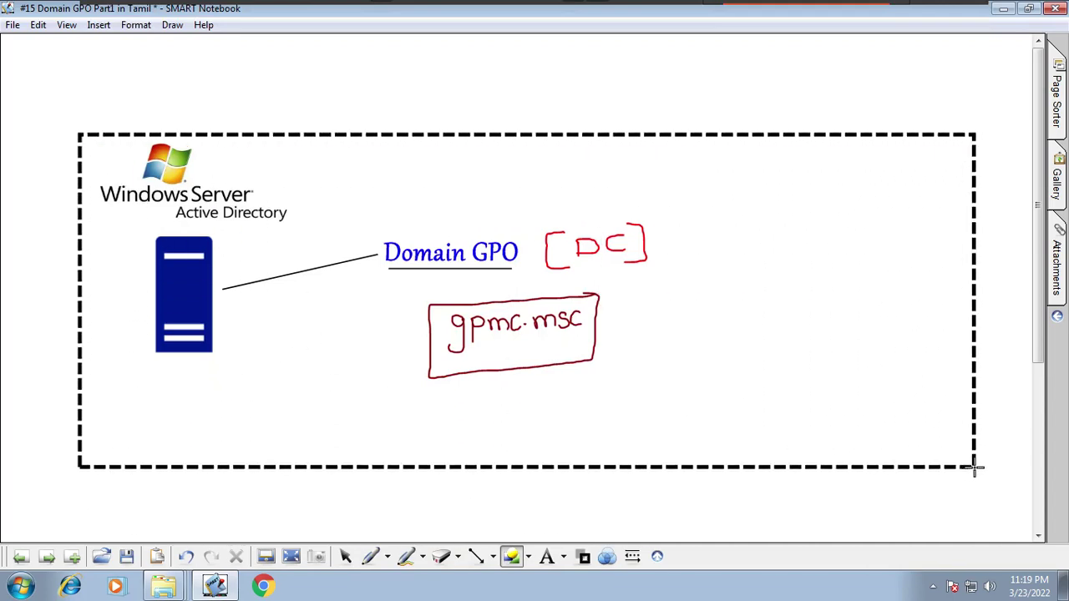
# Step: Insert the Desktop computer picture from the Gallery into the dashed frame and shrink it to a small icon
pyautogui.click(1058, 186)
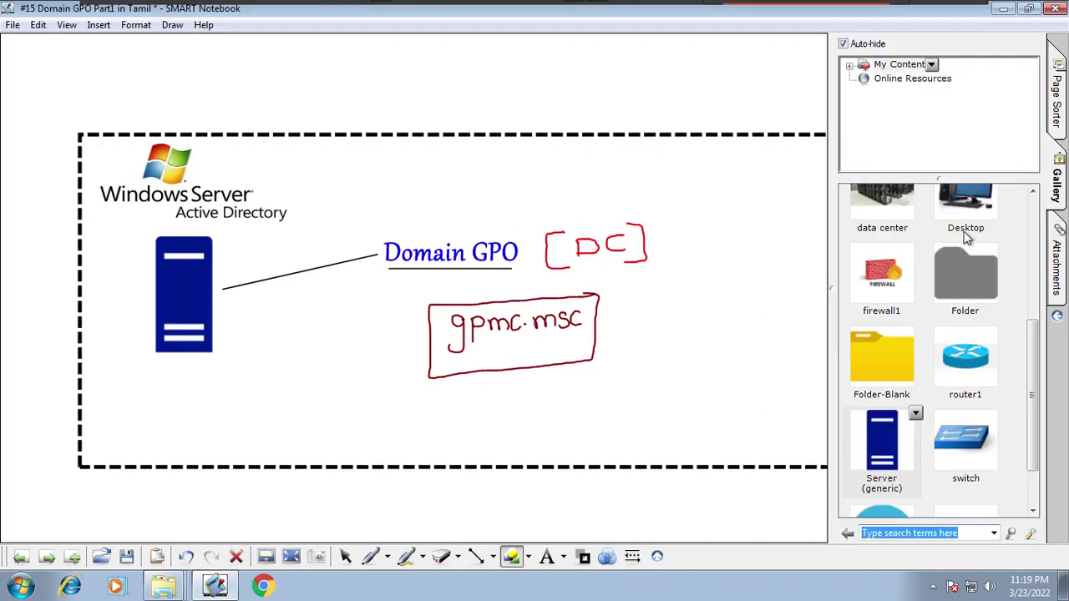
pyautogui.moveTo(969, 211); pyautogui.dragTo(310, 361)
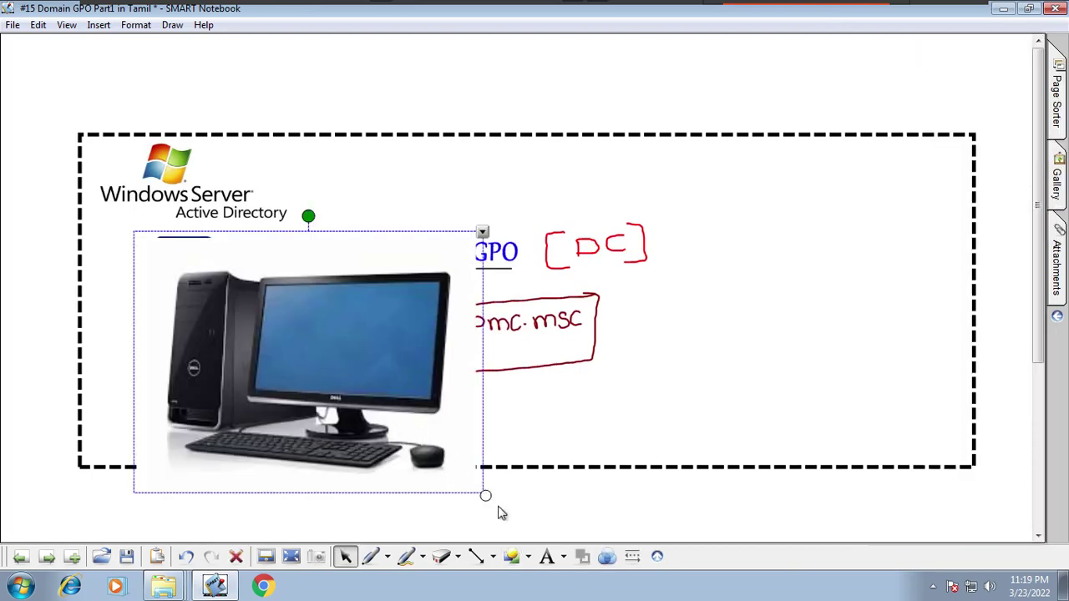
pyautogui.moveTo(485, 494)
pyautogui.mouseDown()
pyautogui.moveTo(229, 301)
pyautogui.moveTo(396, 453)
pyautogui.moveTo(407, 427)
pyautogui.moveTo(515, 401)
pyautogui.moveTo(491, 401)
pyautogui.mouseUp()
# Step: Clone the desktop computer icon repeatedly to form a row of six along the lower edge of the dashed frame
pyautogui.click(430, 387)
pyautogui.click(468, 106)
pyautogui.moveTo(289, 389); pyautogui.dragTo(603, 435)
pyautogui.click(533, 390)
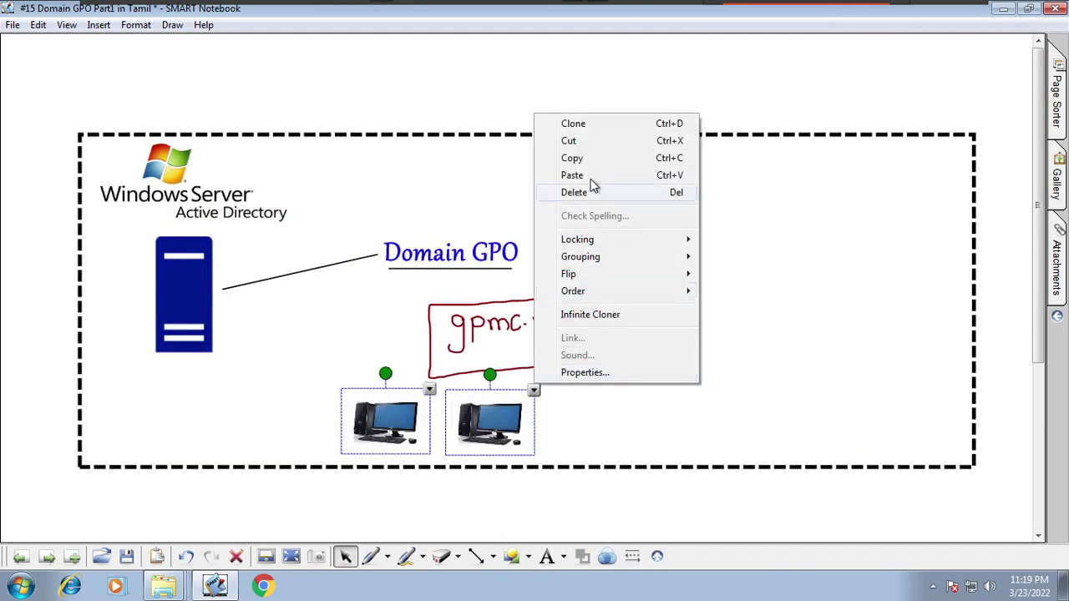
pyautogui.click(577, 122)
pyautogui.moveTo(537, 461)
pyautogui.mouseDown()
pyautogui.moveTo(690, 428)
pyautogui.moveTo(897, 415)
pyautogui.moveTo(901, 424)
pyautogui.mouseUp()
pyautogui.click(725, 392)
pyautogui.click(785, 122)
pyautogui.click(554, 497)
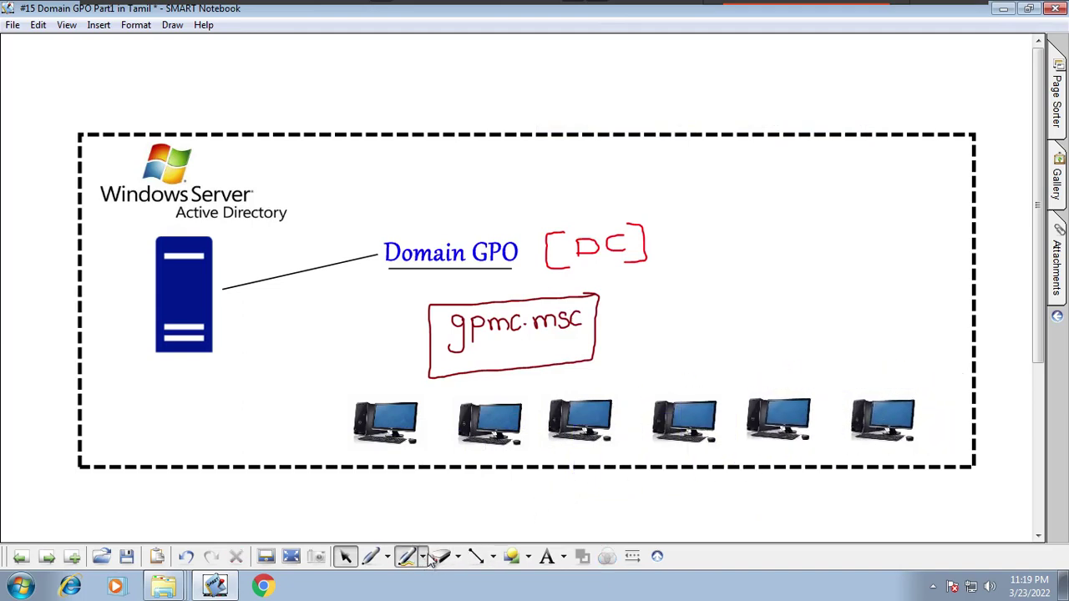
# Step: Stamp a cluster of yellow smiley faces beside the blue server with the creative pen and dismiss the chat notification
pyautogui.click(423, 557)
pyautogui.click(429, 511)
pyautogui.moveTo(151, 283); pyautogui.dragTo(152, 359)
pyautogui.moveTo(126, 288); pyautogui.dragTo(134, 366)
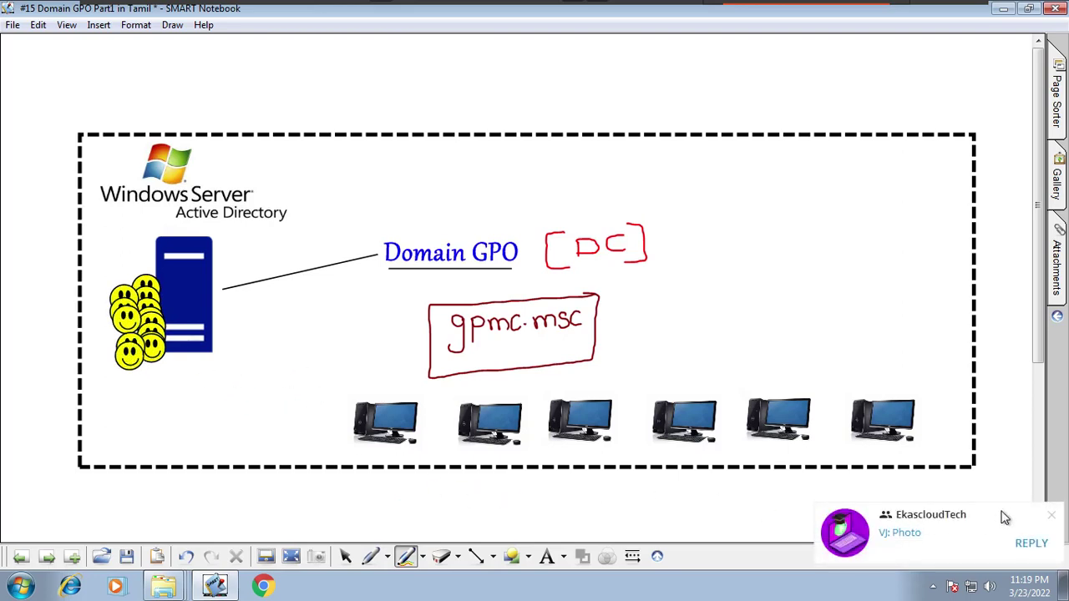
pyautogui.click(1050, 517)
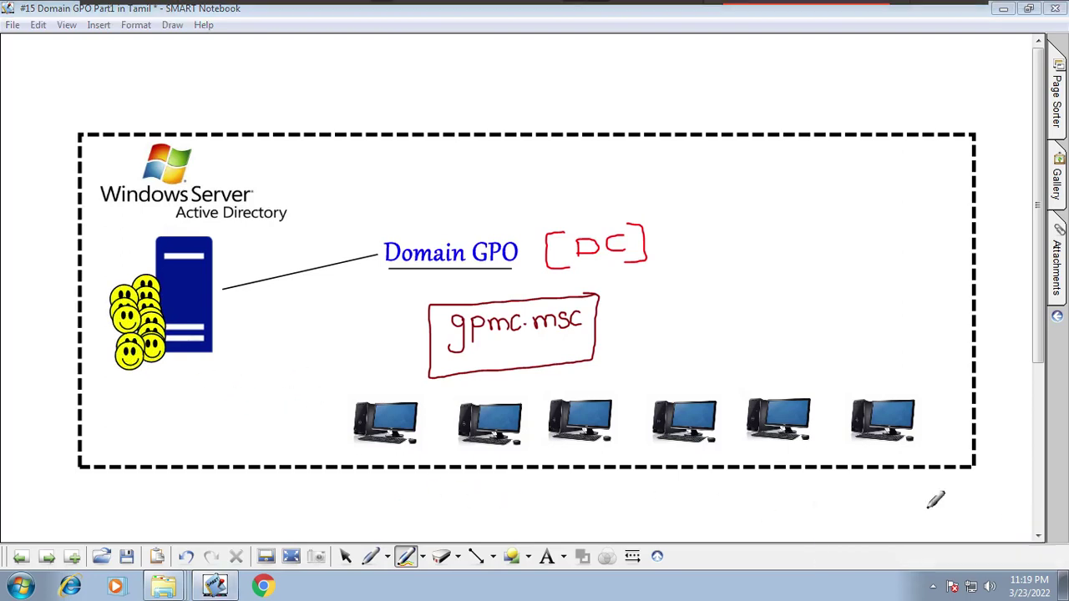
# Step: Add a red Segoe UI Symbol 18 label reading "Default Domain Policy" and place it above the dashed frame's upper-left corner
pyautogui.click(387, 556)
pyautogui.click(439, 363)
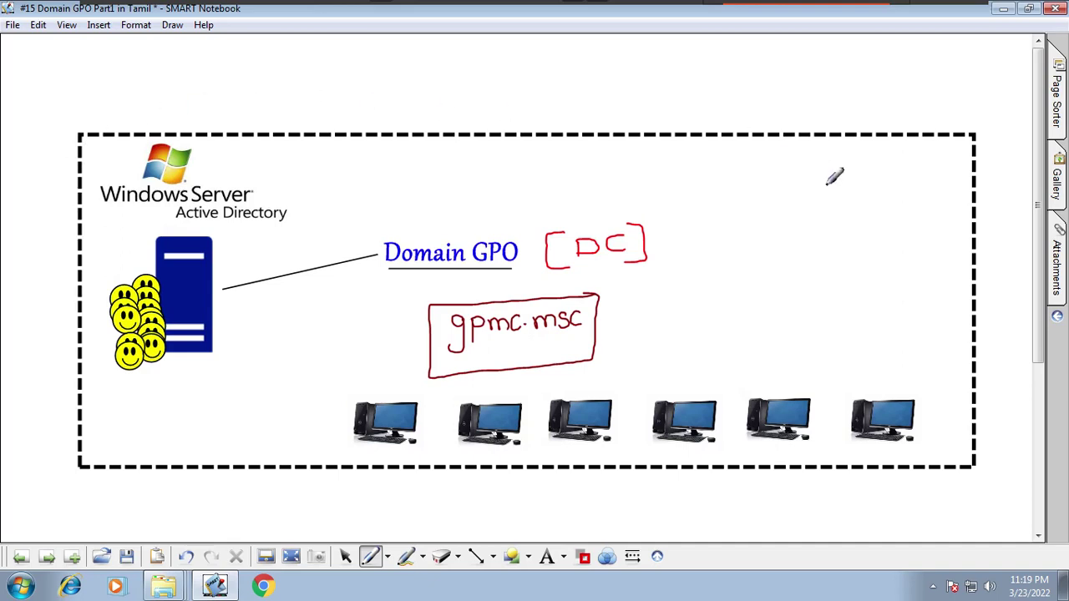
pyautogui.click(563, 556)
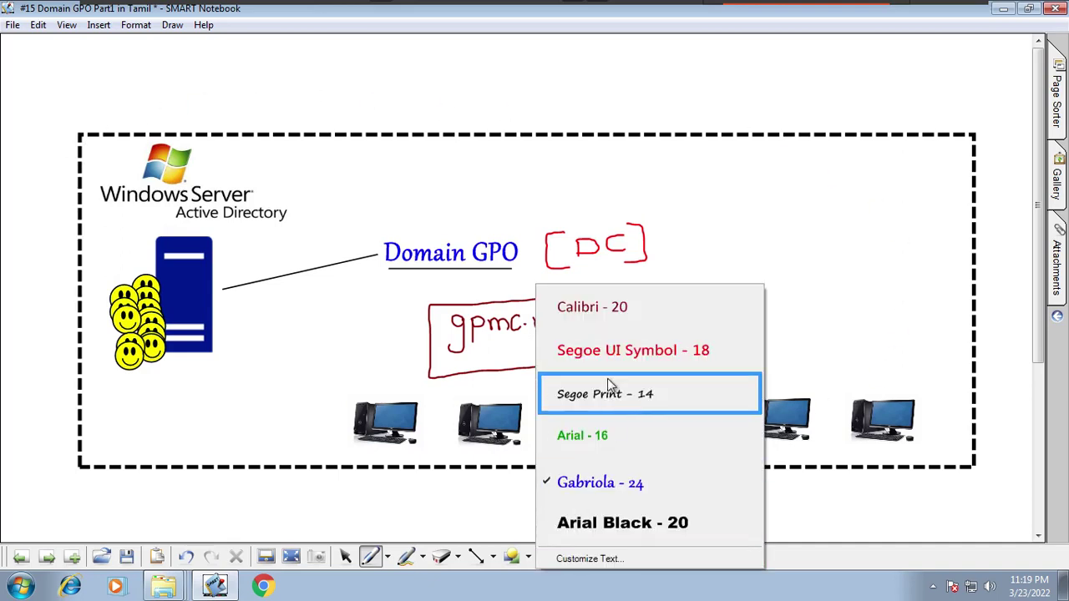
pyautogui.click(609, 353)
pyautogui.click(307, 101)
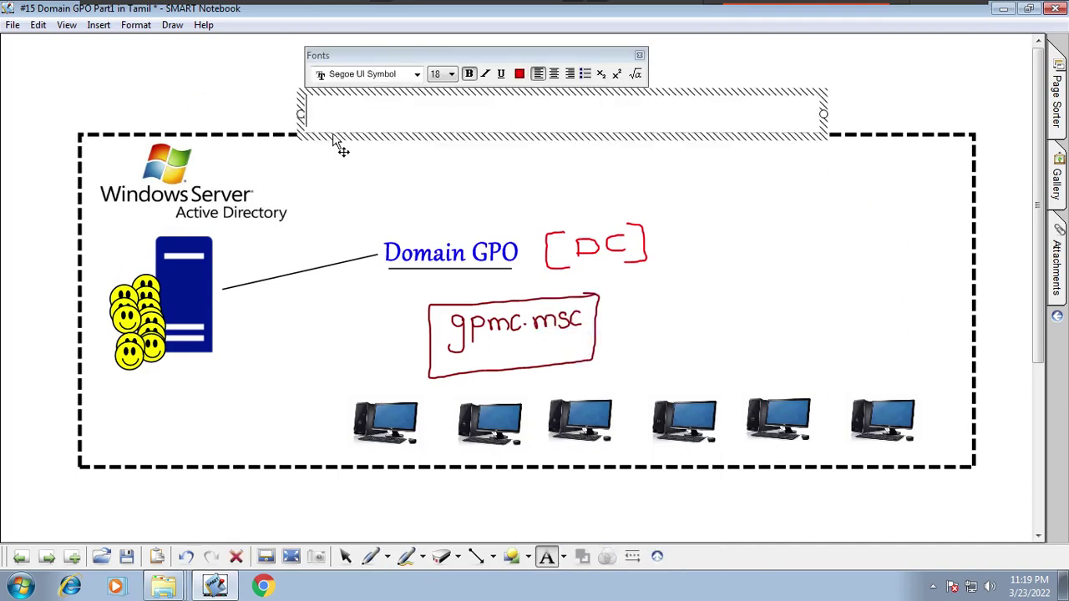
pyautogui.press('Return')
pyautogui.write('De')
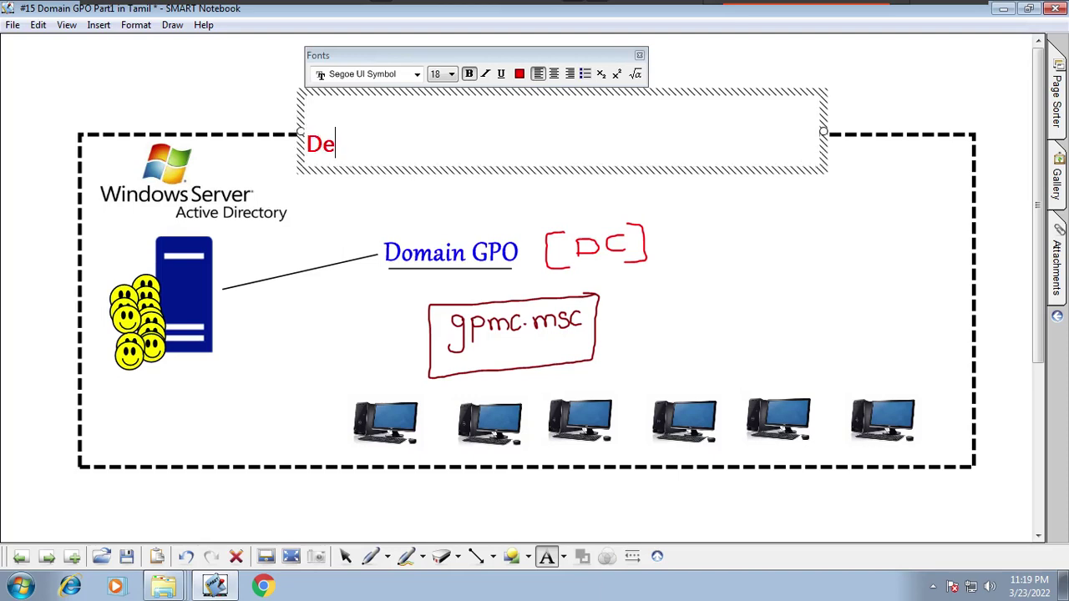
pyautogui.write('fault Dom')
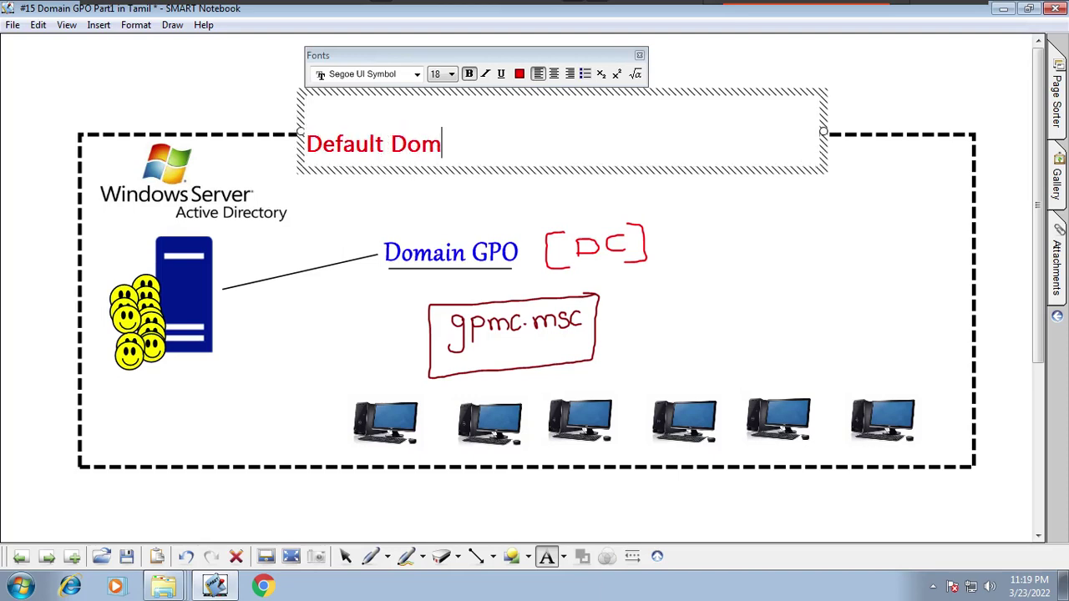
pyautogui.write('ain Pol')
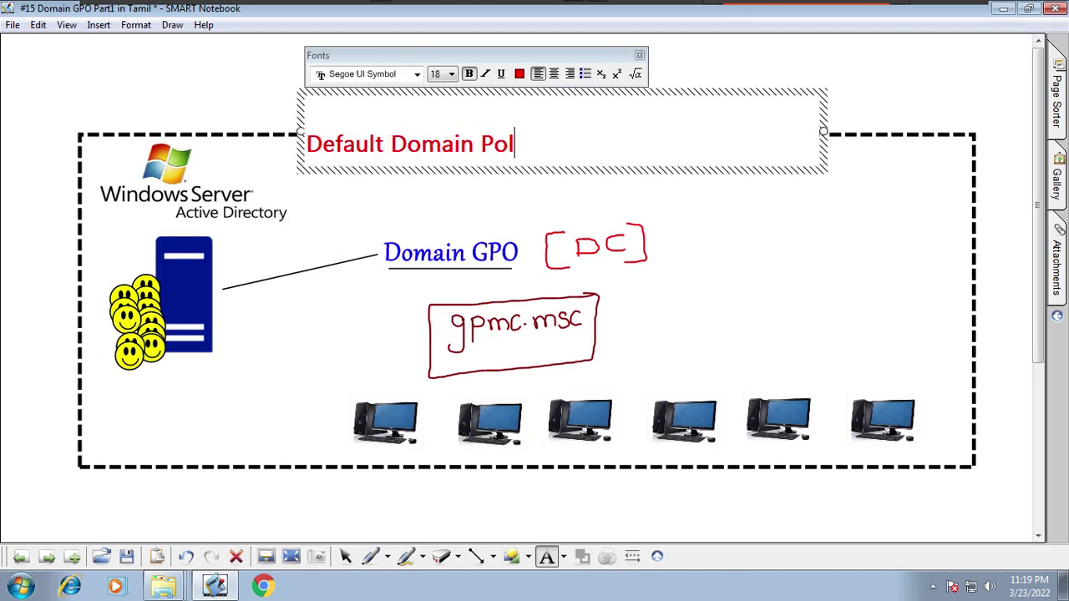
pyautogui.write('icy')
pyautogui.click(323, 360)
pyautogui.click(345, 556)
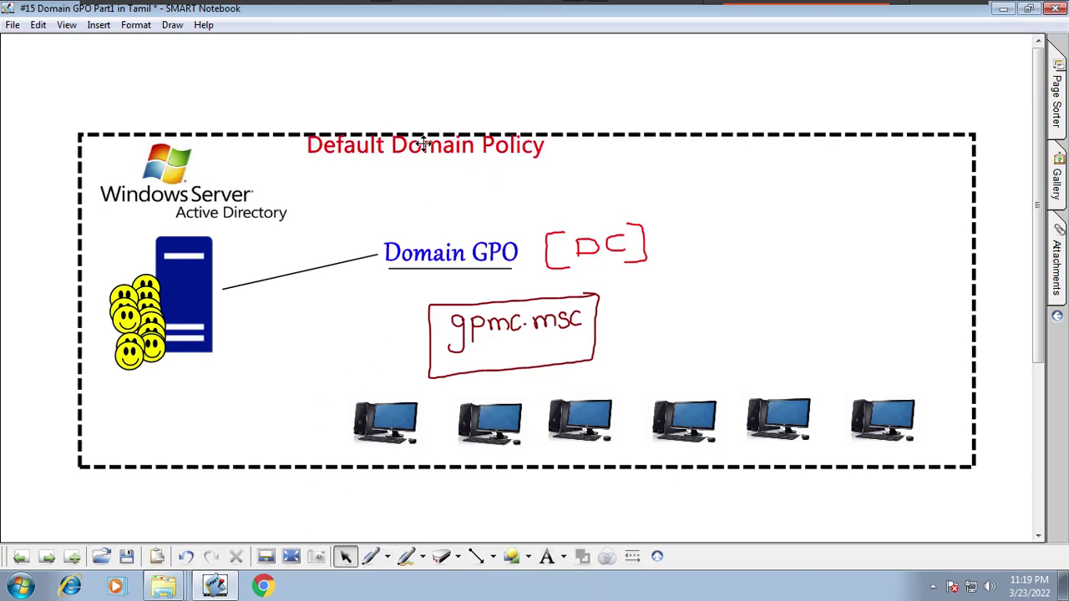
pyautogui.moveTo(409, 144); pyautogui.dragTo(199, 118)
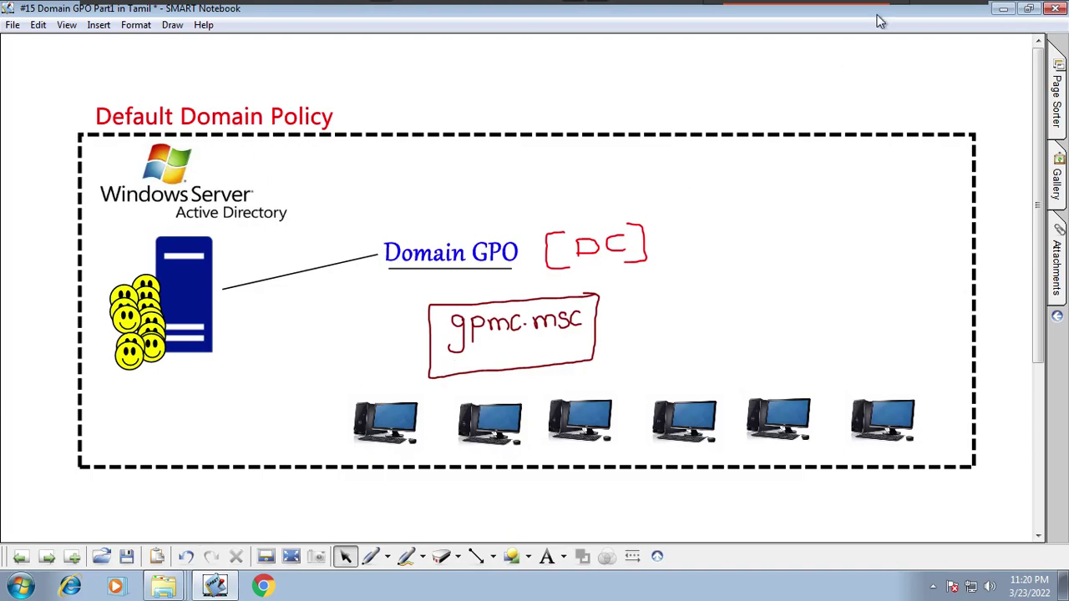
# Step: Switch to Group Policy Management on VM1 and show the settings report of the Default Domain Policy
pyautogui.click(922, 17)
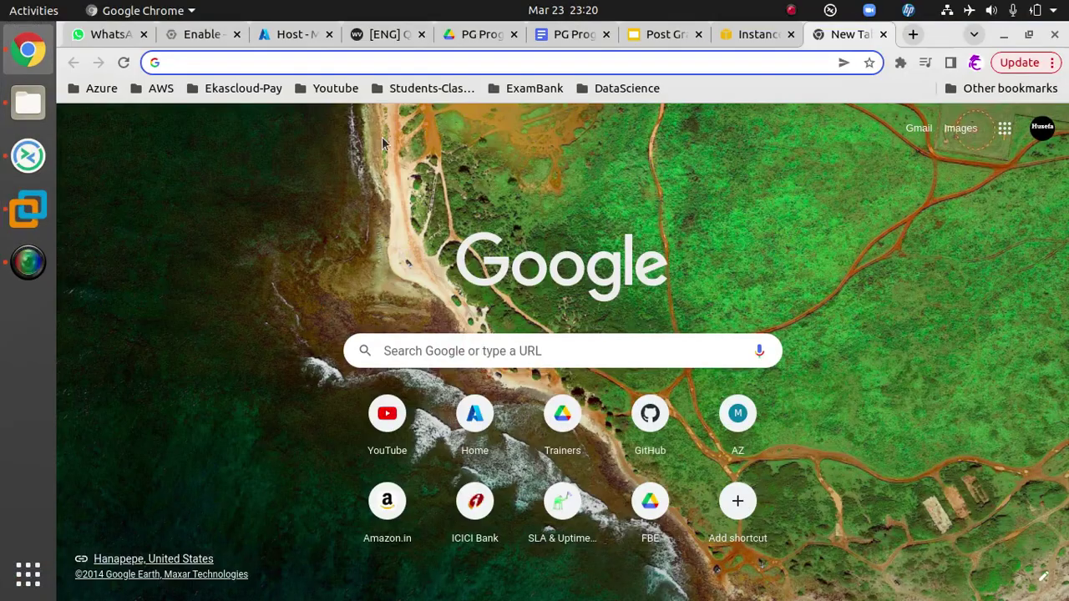
pyautogui.click(27, 155)
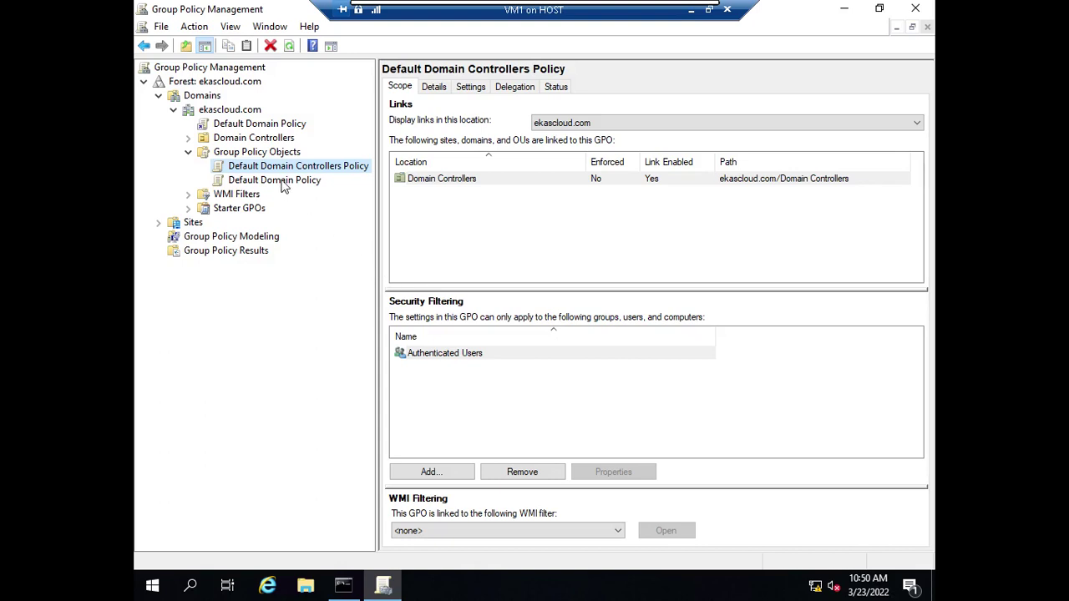
pyautogui.click(272, 184)
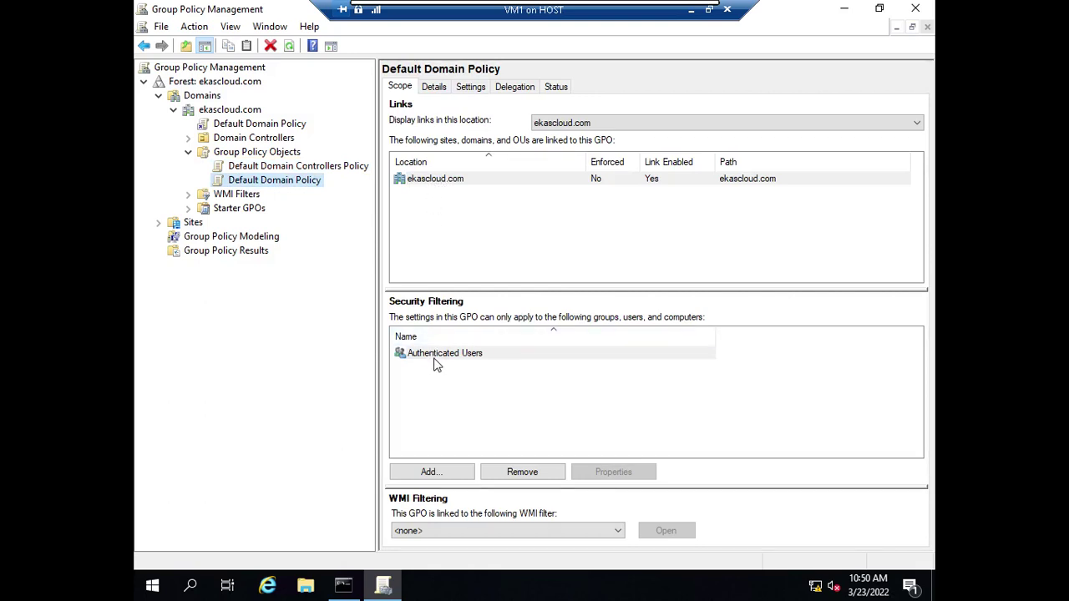
pyautogui.press('Escape')
pyautogui.click(305, 180)
pyautogui.click(471, 88)
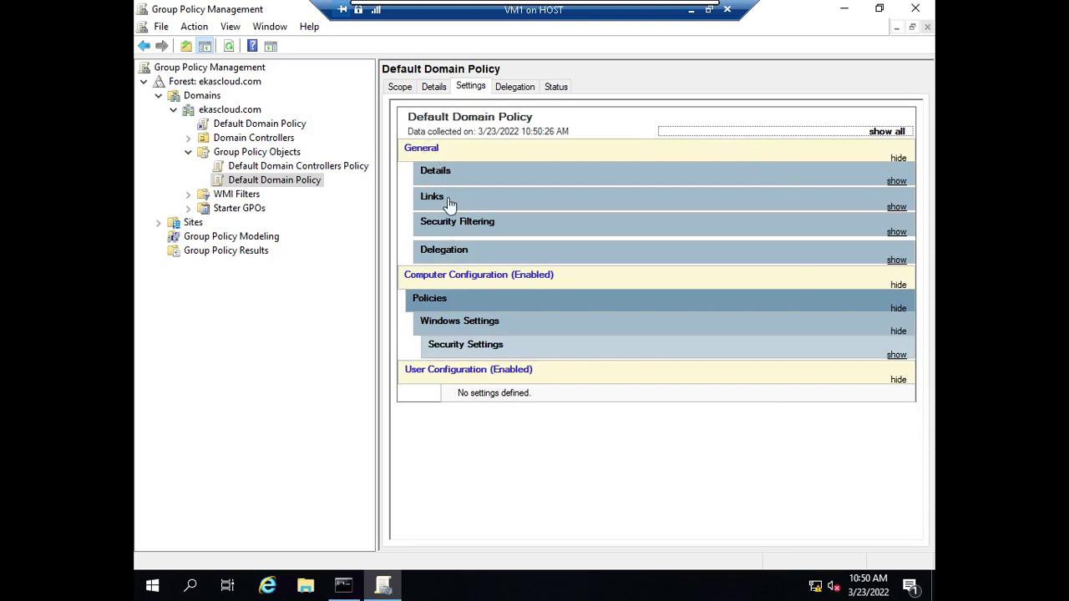
# Step: Expand Security Settings and examine its Password Policy, Account Lockout Policy, Kerberos Policy and Security Options sections
pyautogui.click(451, 346)
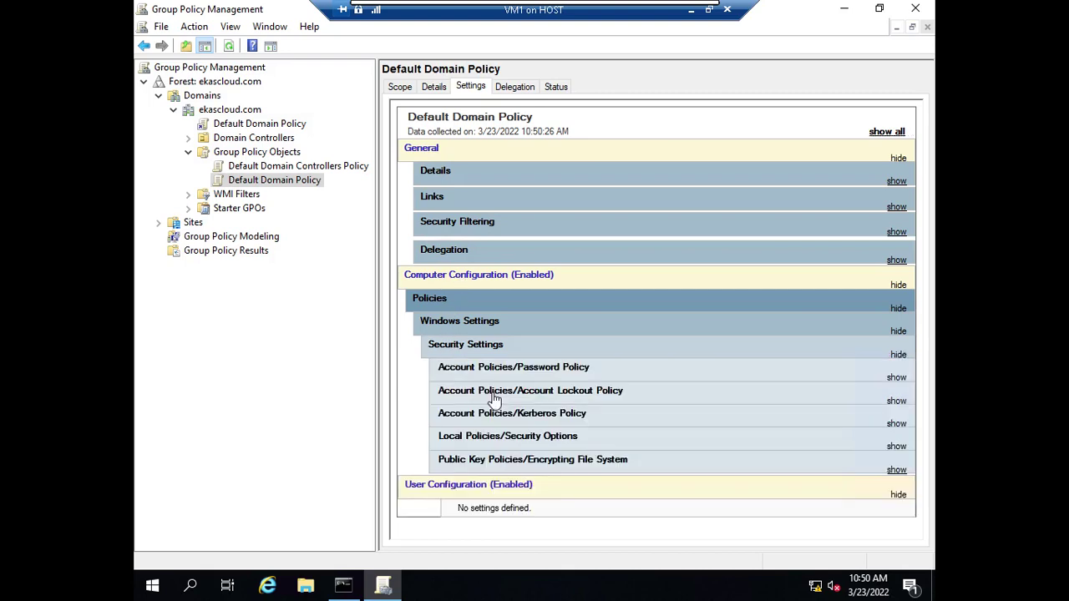
pyautogui.click(556, 369)
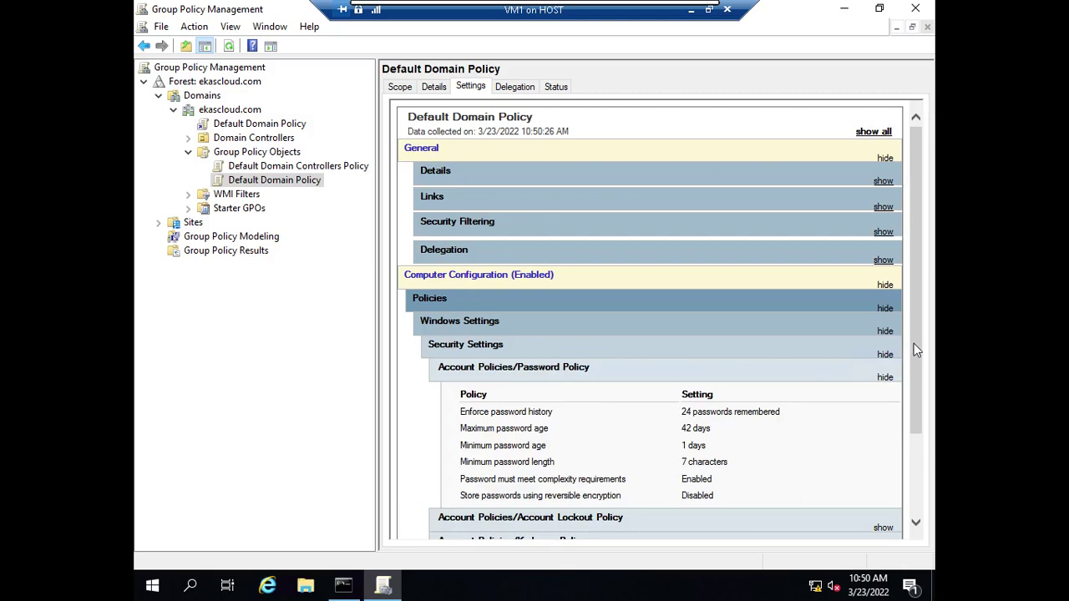
pyautogui.scroll(-3, 917, 351)
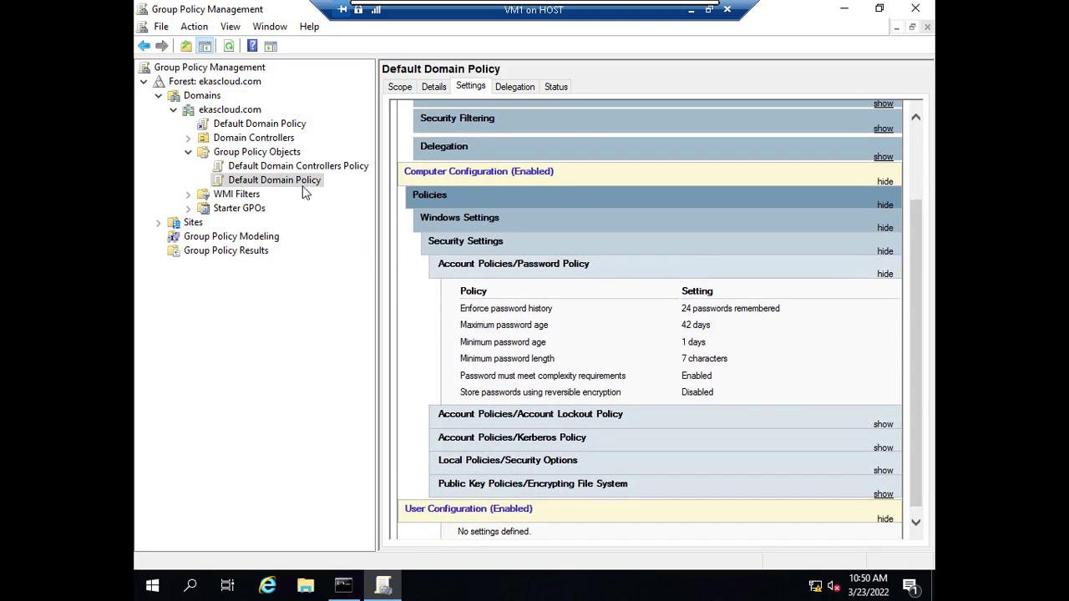
pyautogui.click(547, 416)
pyautogui.scroll(-2, 922, 362)
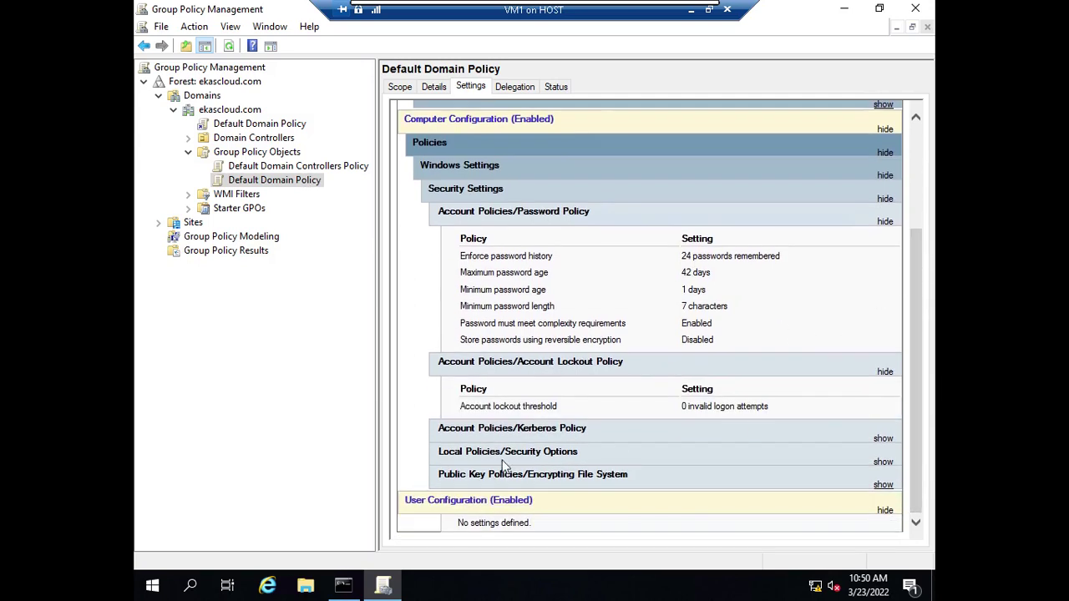
pyautogui.click(561, 430)
pyautogui.scroll(-3, 919, 372)
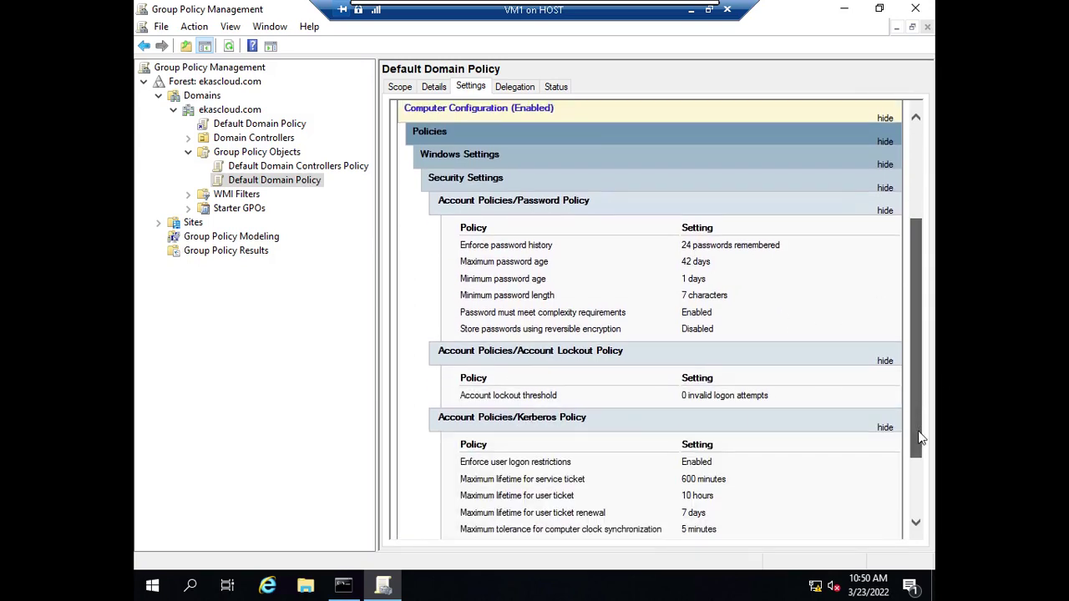
pyautogui.click(623, 461)
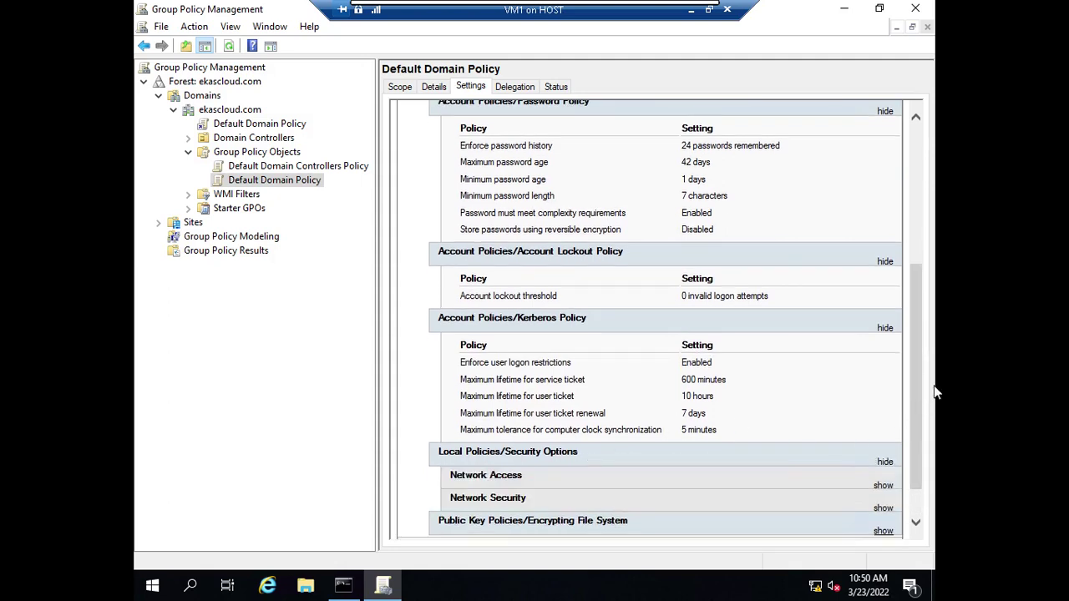
pyautogui.scroll(-1, 918, 388)
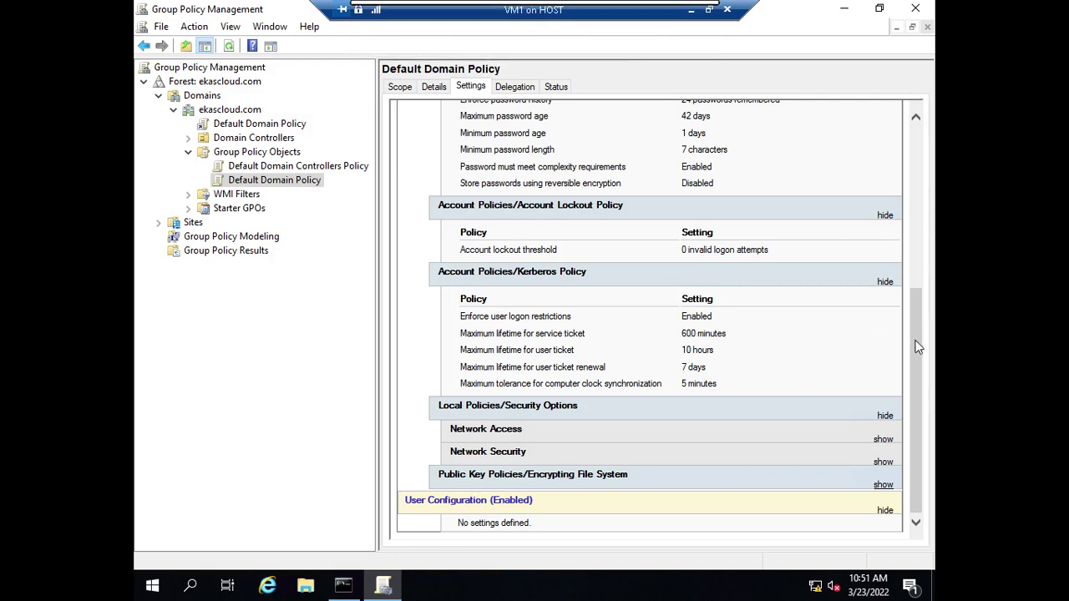
# Step: Collapse the Password, Account Lockout and Kerberos Policy sections, and open the Default Domain Controllers Policy settings report
pyautogui.scroll(5, 913, 350)
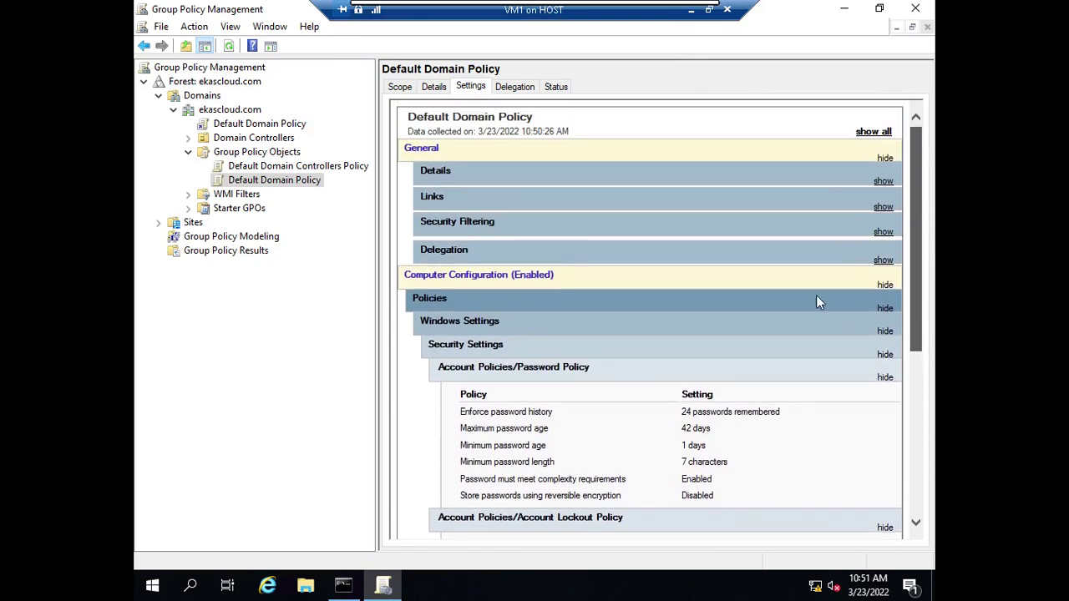
pyautogui.click(552, 368)
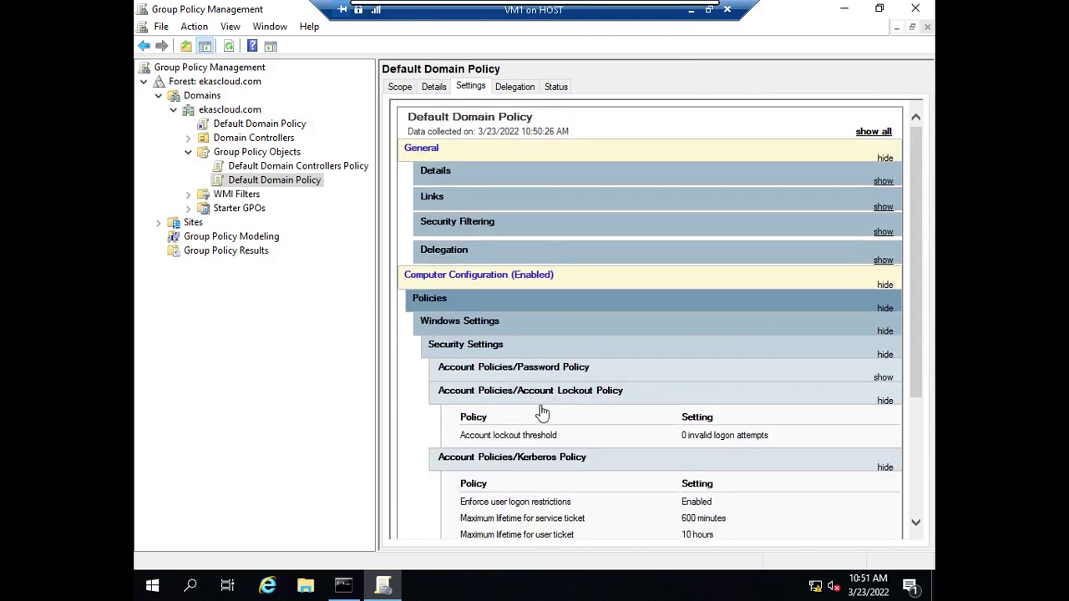
pyautogui.click(537, 393)
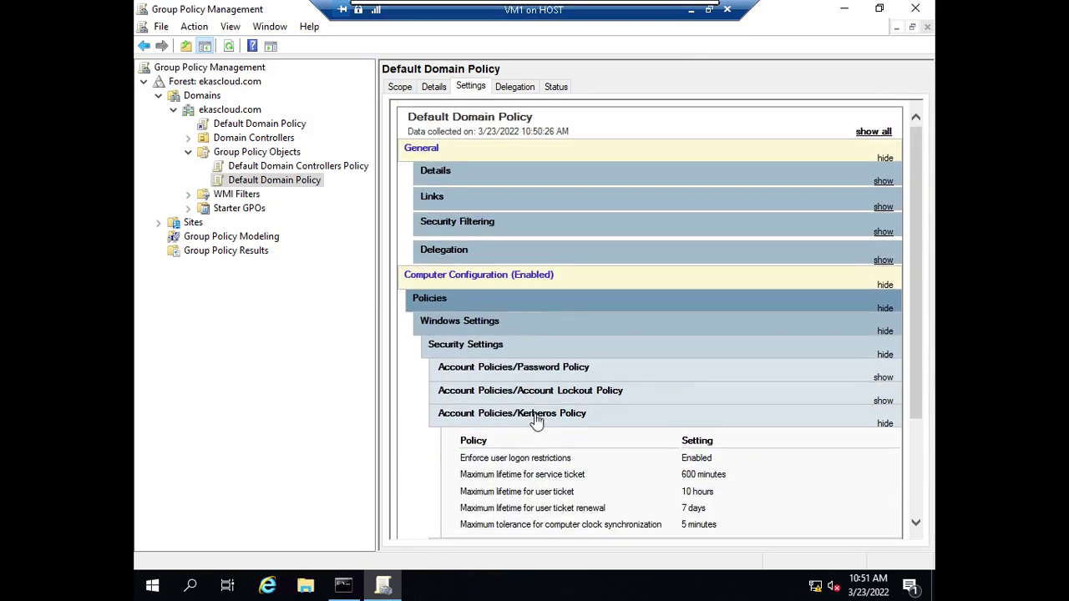
pyautogui.click(535, 417)
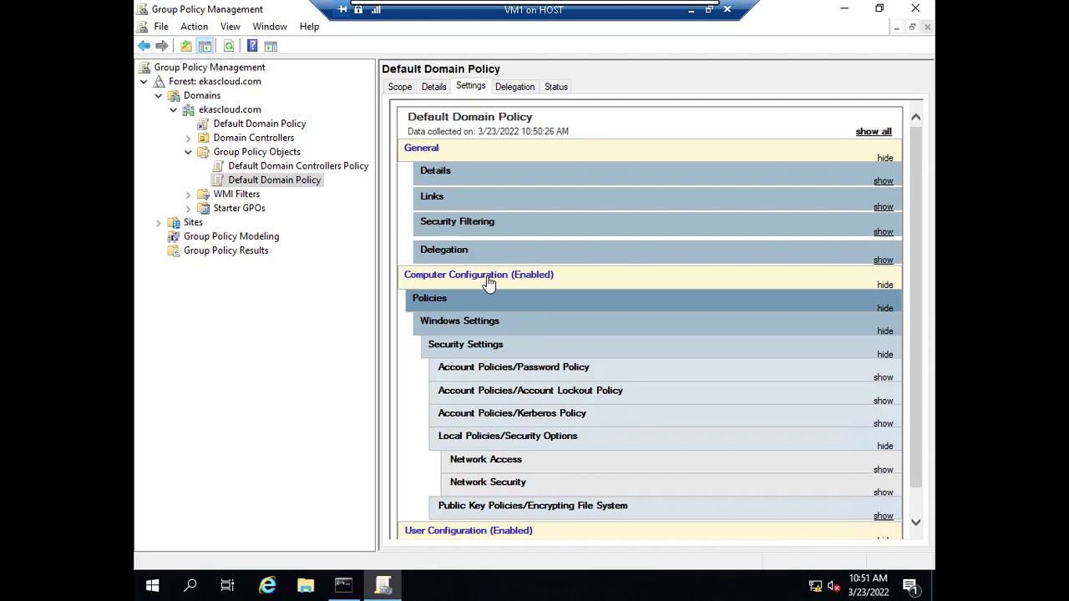
pyautogui.click(316, 169)
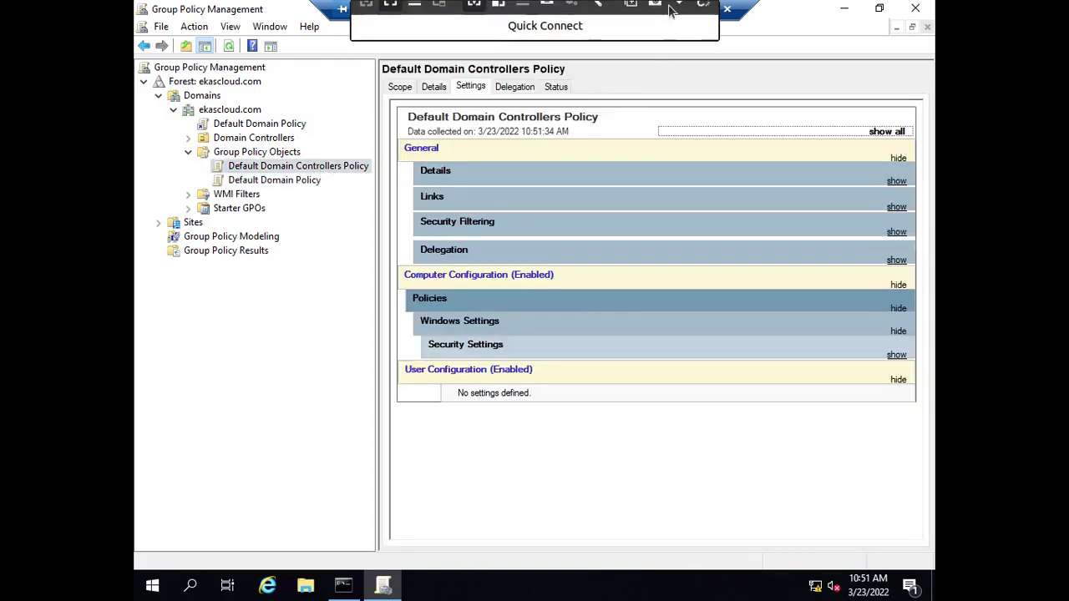
# Step: Switch back to the SMART Notebook diagram and clone the red "Default Domain Policy" label
pyautogui.click(678, 20)
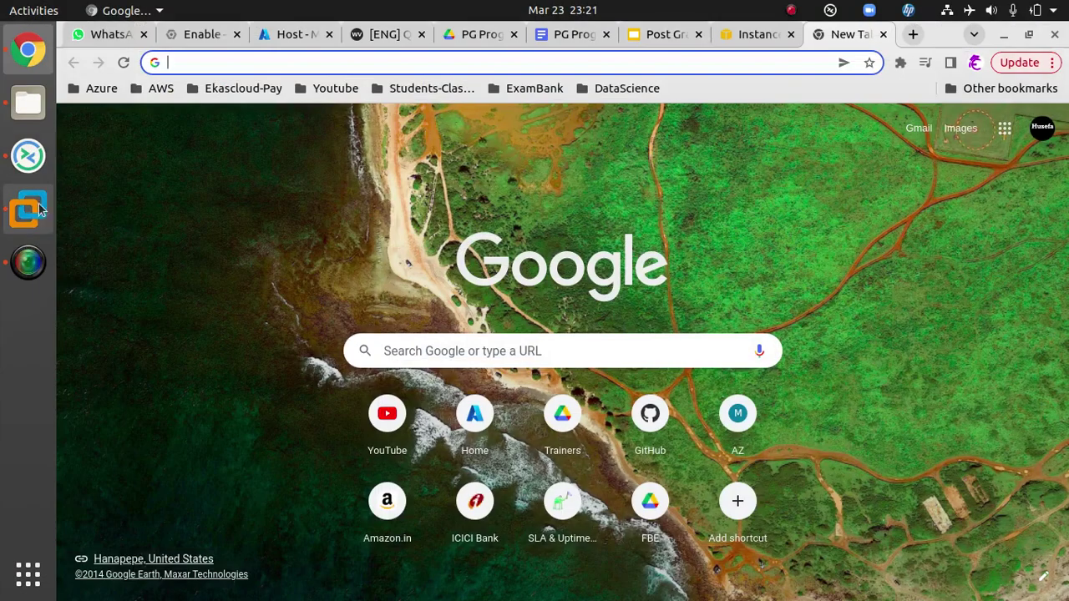
pyautogui.click(28, 209)
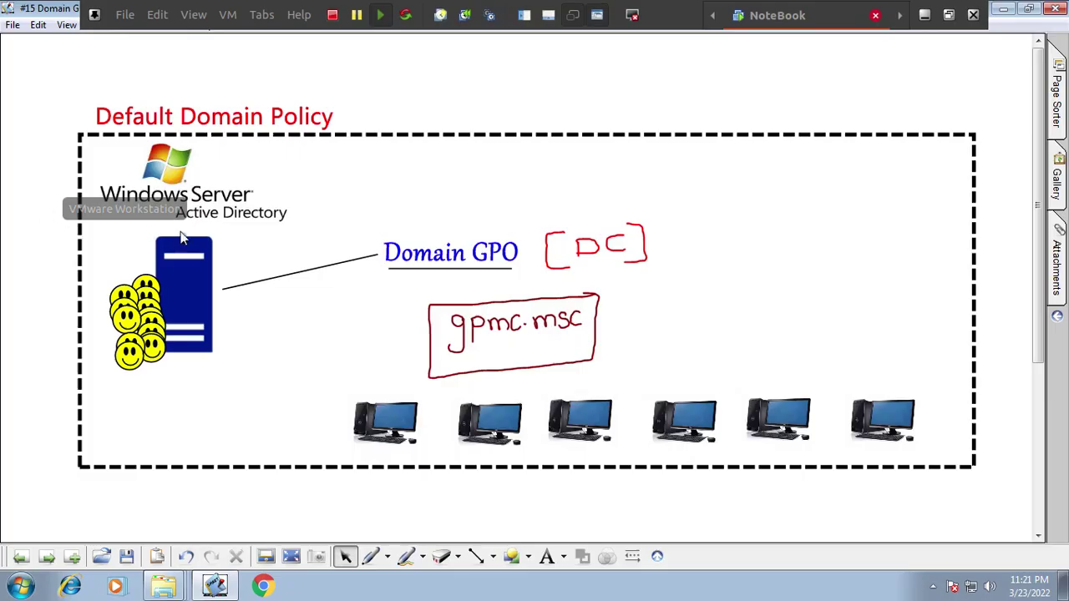
pyautogui.click(278, 118)
pyautogui.click(364, 57)
pyautogui.click(400, 64)
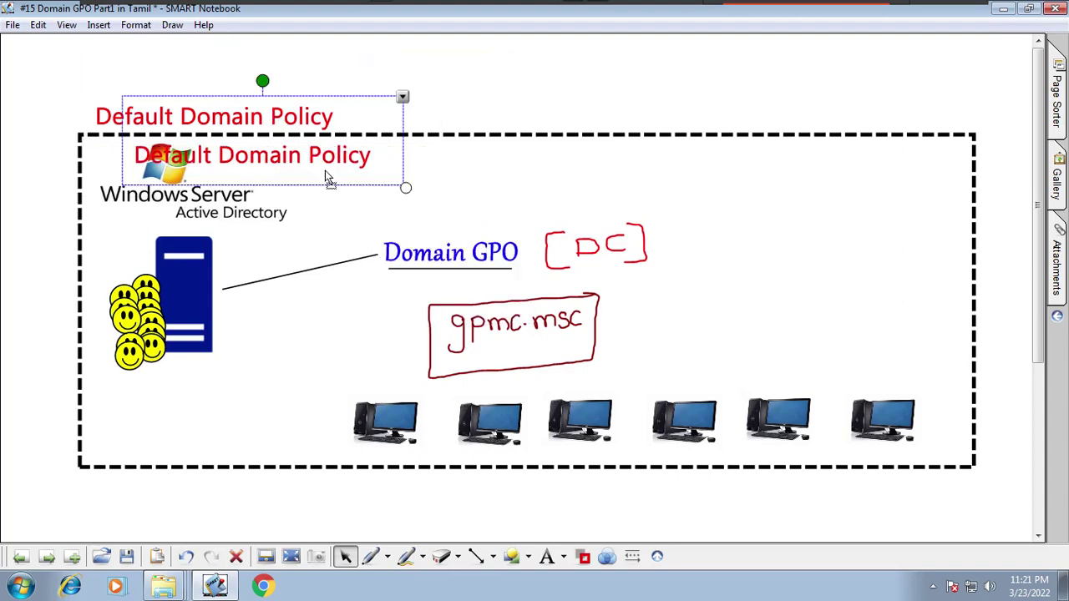
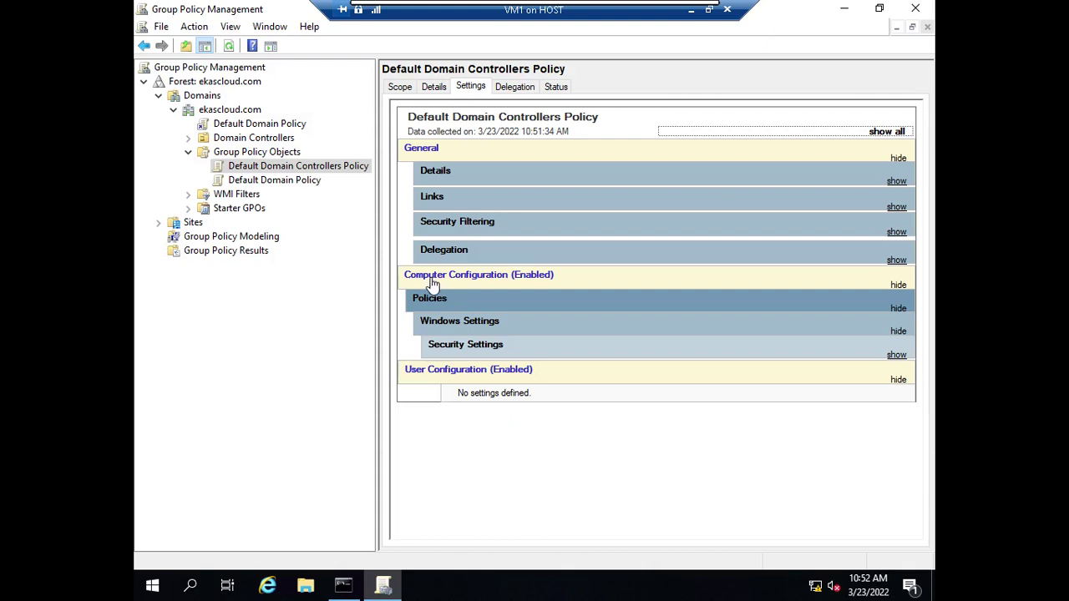
# Step: Expand User Rights Assignment under the Default Domain Controllers Policy's Security Settings and highlight Authenticated Users for Add workstations to domain
pyautogui.click(466, 350)
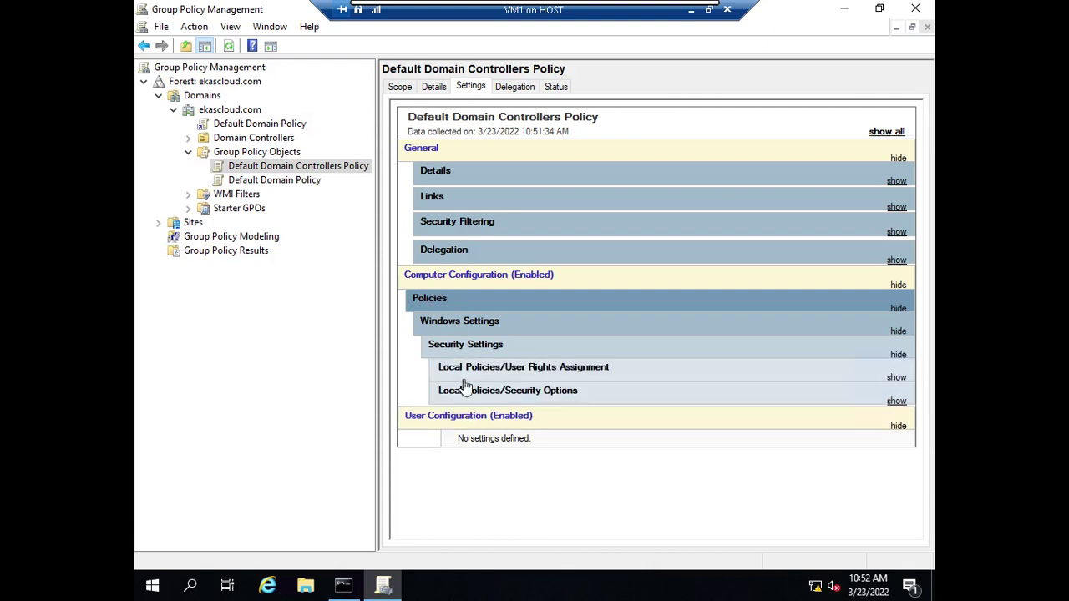
pyautogui.click(475, 371)
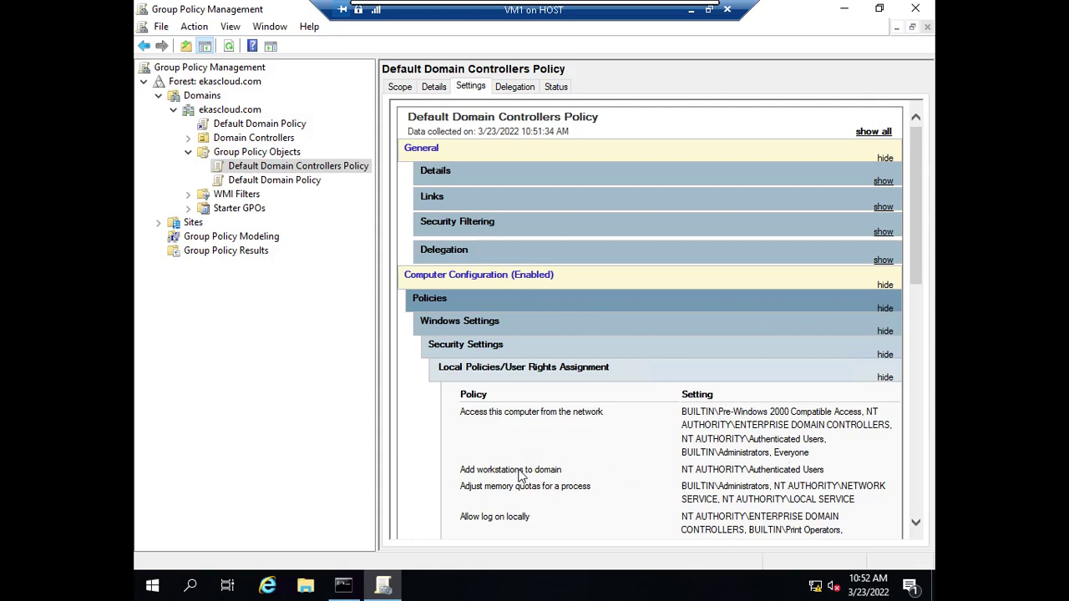
pyautogui.moveTo(545, 469); pyautogui.dragTo(525, 469)
pyautogui.moveTo(749, 469); pyautogui.dragTo(824, 471)
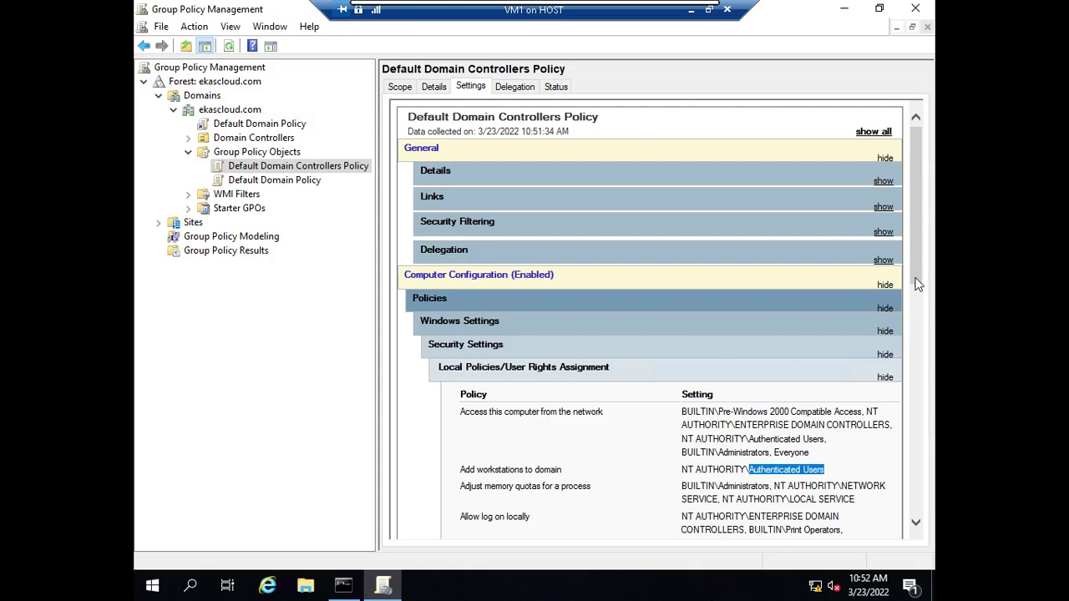
# Step: Examine the remaining User Rights Assignment entries of the Default Domain Controllers Policy, from Allow log on locally through Take ownership of files
pyautogui.scroll(-2, 917, 328)
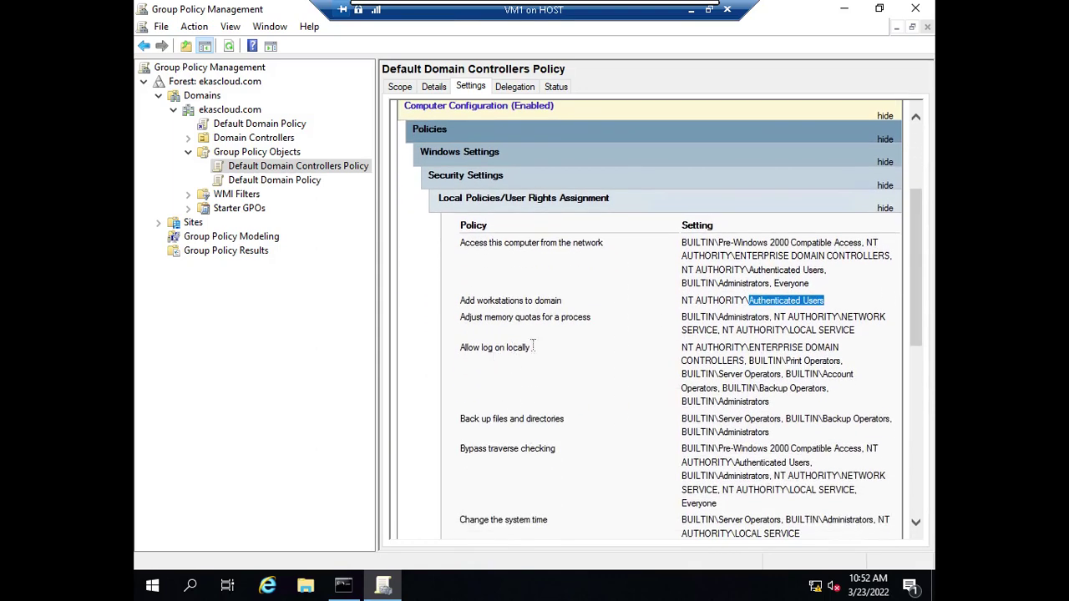
pyautogui.moveTo(533, 348); pyautogui.dragTo(482, 348)
pyautogui.moveTo(491, 418); pyautogui.dragTo(461, 448)
pyautogui.moveTo(489, 520); pyautogui.dragTo(682, 503)
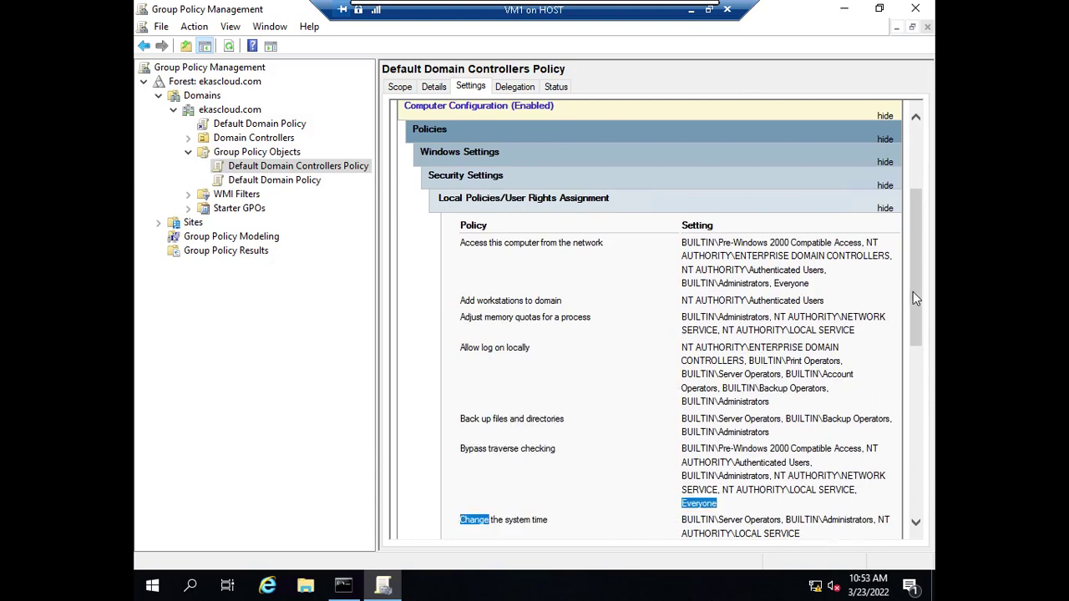
pyautogui.moveTo(914, 291); pyautogui.dragTo(922, 361)
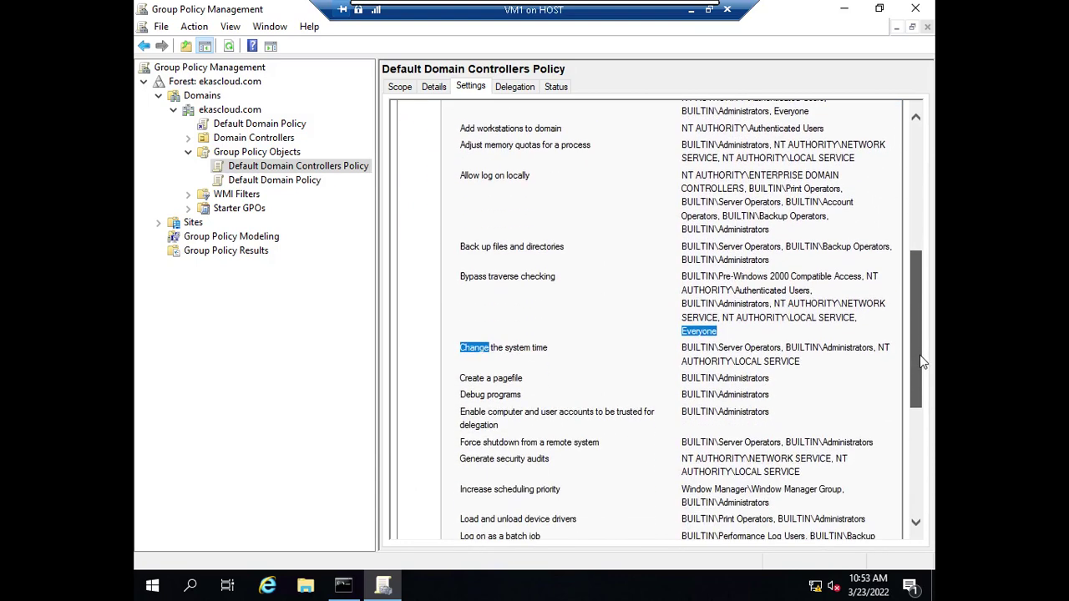
pyautogui.scroll(-1, 616, 394)
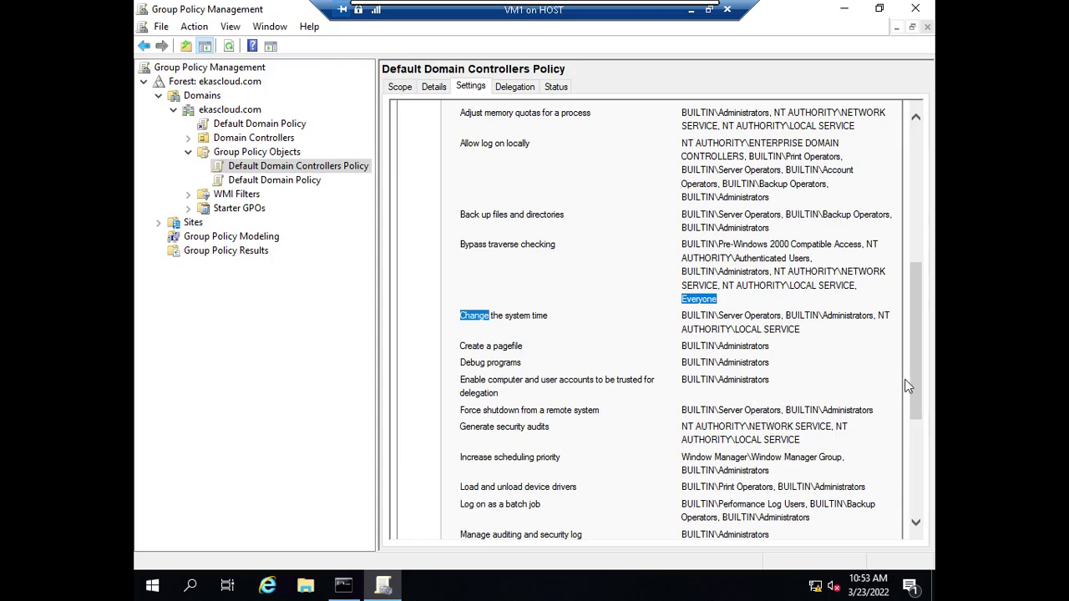
pyautogui.moveTo(915, 377); pyautogui.dragTo(927, 516)
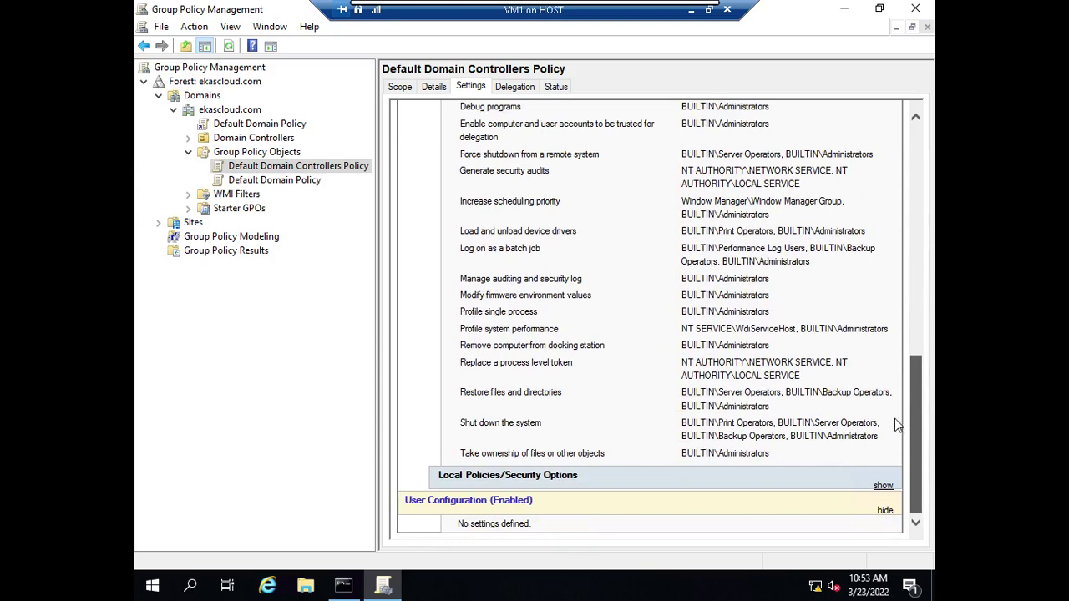
pyautogui.scroll(20, 896, 425)
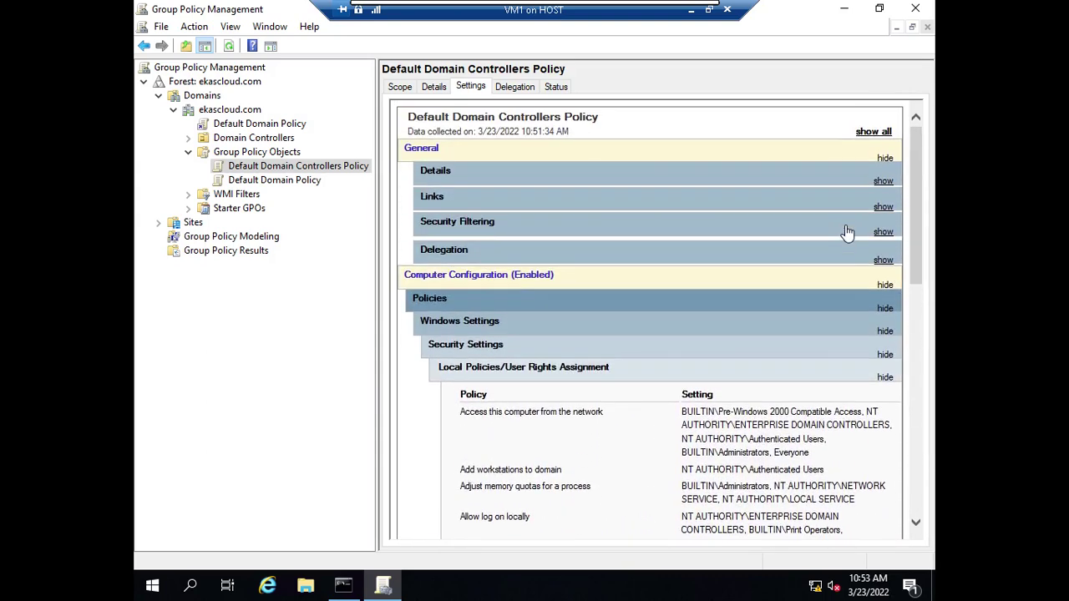
# Step: Collapse the User Rights Assignment section and open the Default Domain Policy settings report
pyautogui.click(468, 380)
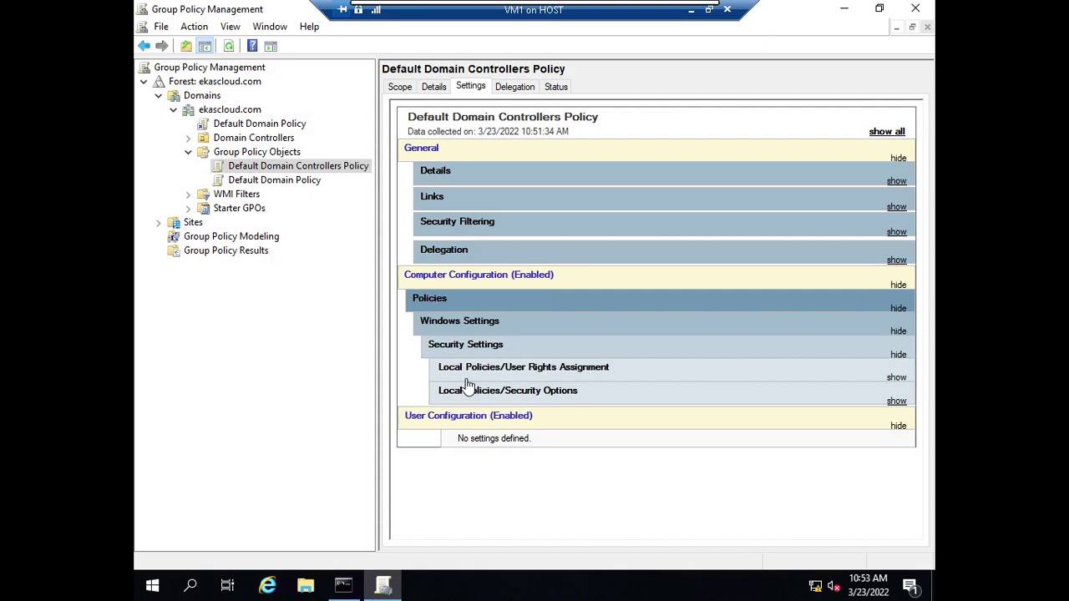
pyautogui.click(307, 182)
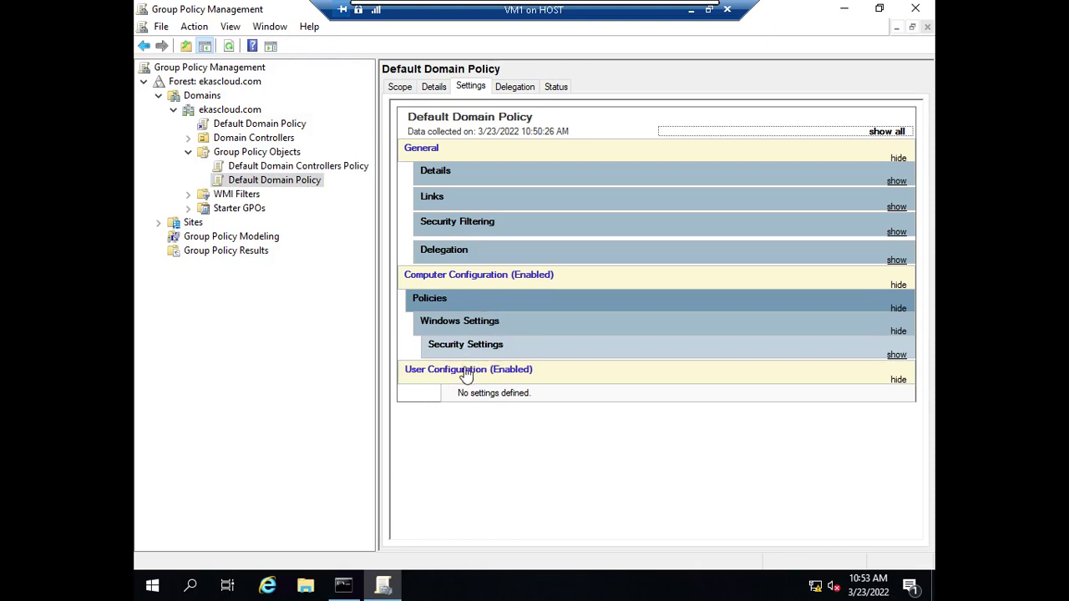
# Step: Minimize the virtual machine window, switch to SMART Notebook and return to the Domain GPO topic page
pyautogui.click(691, 10)
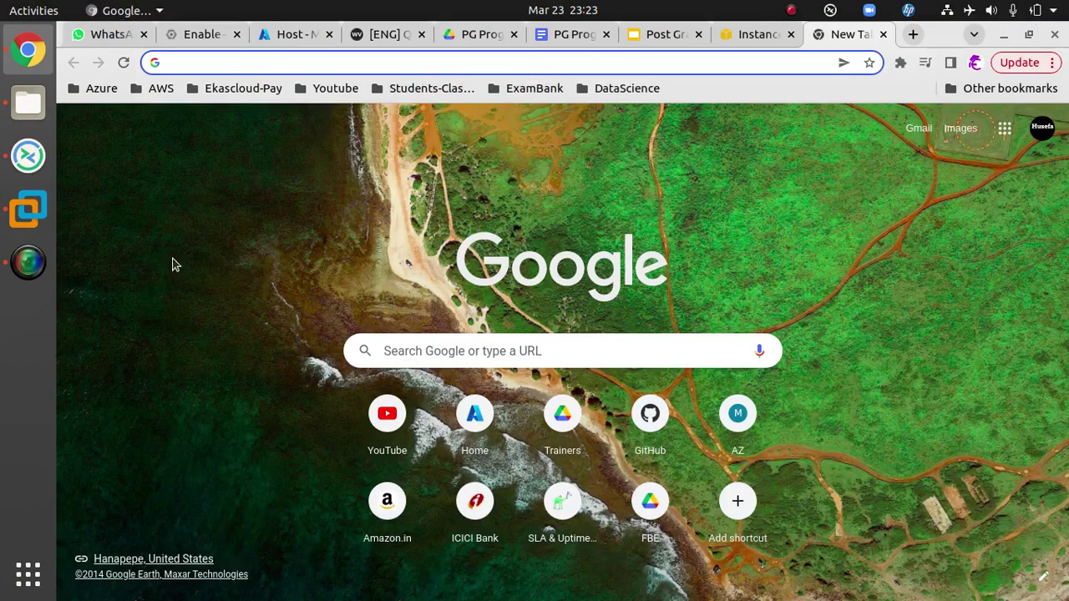
pyautogui.hotkey('alt', 'Tab')
pyautogui.click(22, 555)
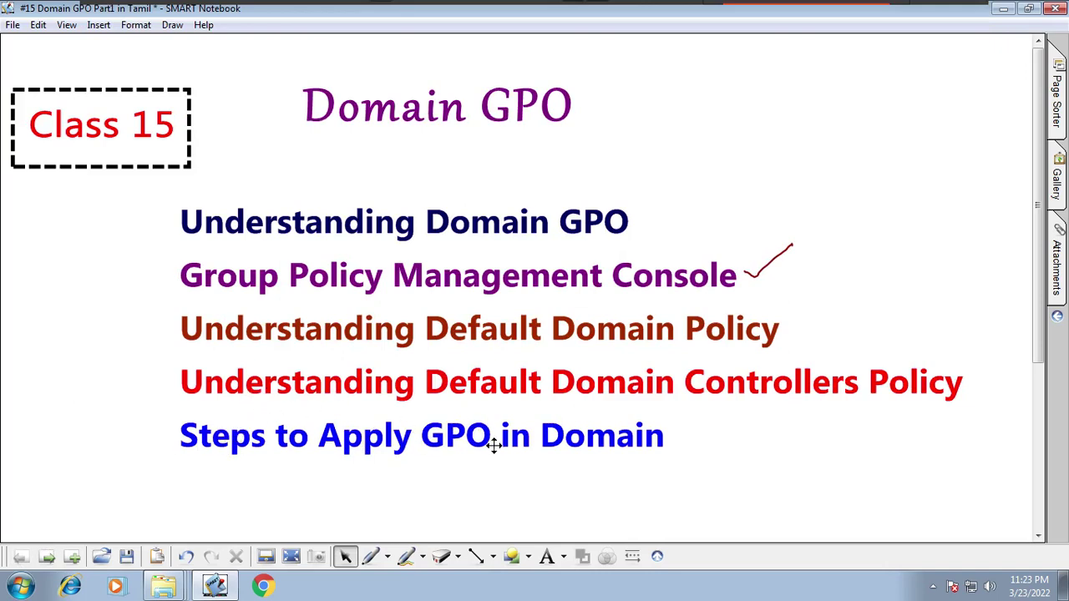
# Step: Clear the two pages after the diagram that list the password policy and account lockout policy settings
pyautogui.click(48, 557)
pyautogui.click(47, 557)
pyautogui.rightClick(124, 451)
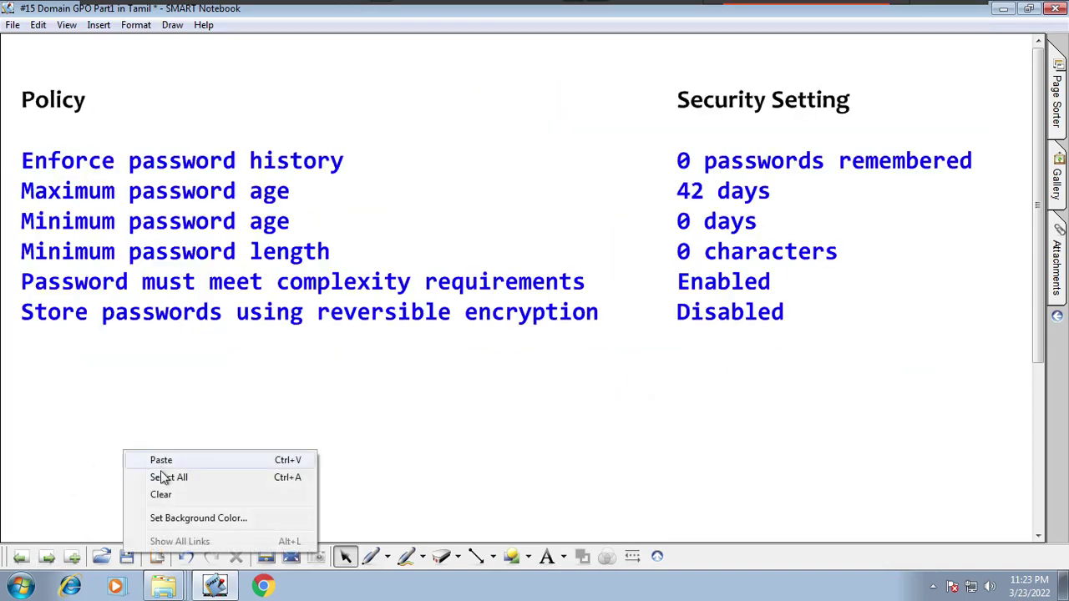
pyautogui.click(160, 495)
pyautogui.click(48, 557)
pyautogui.rightClick(80, 463)
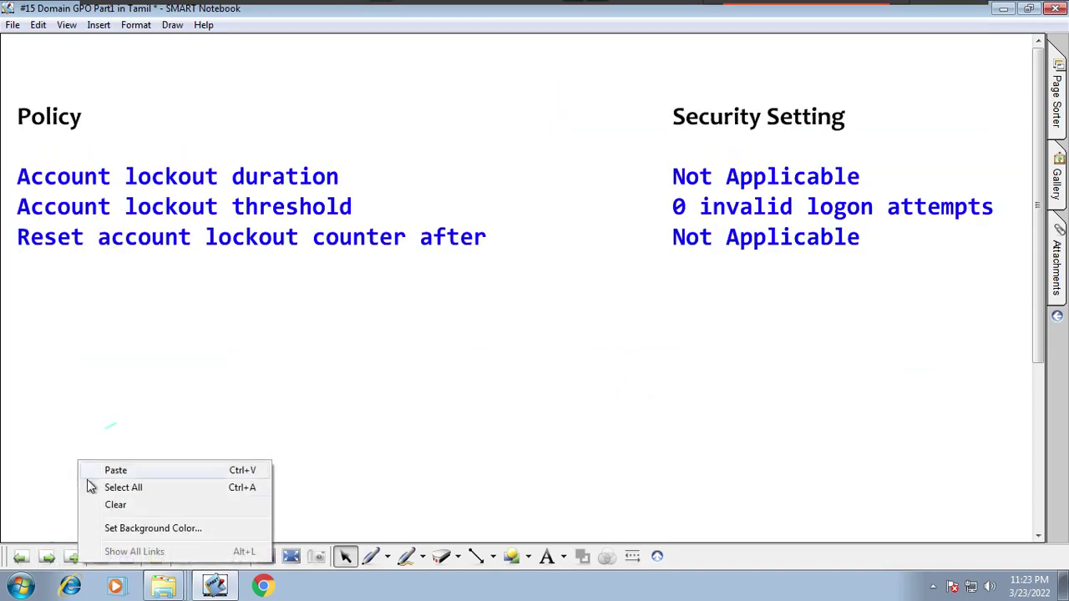
pyautogui.click(105, 504)
# Step: On the blank page after the diagram, add the heading "3 steps to apply GPO in Domain" in red Segoe UI Symbol 18
pyautogui.click(21, 557)
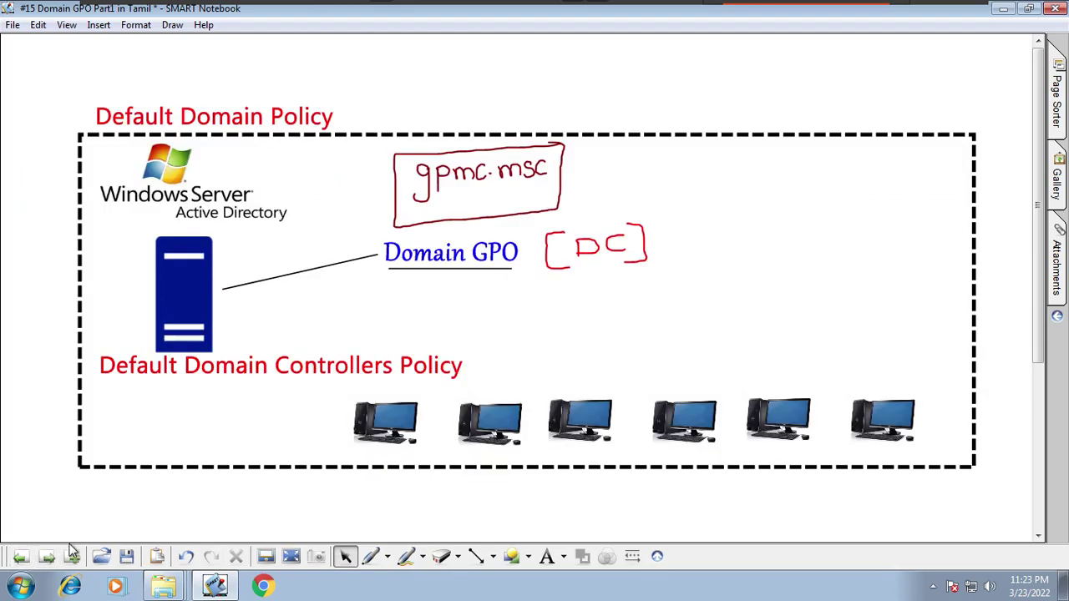
pyautogui.click(47, 557)
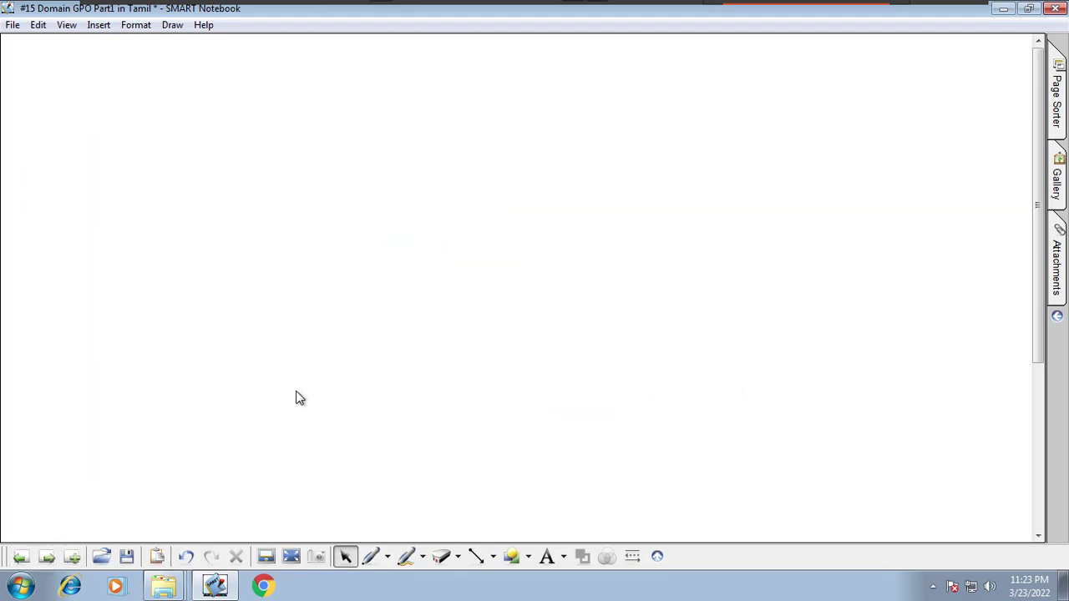
pyautogui.click(547, 557)
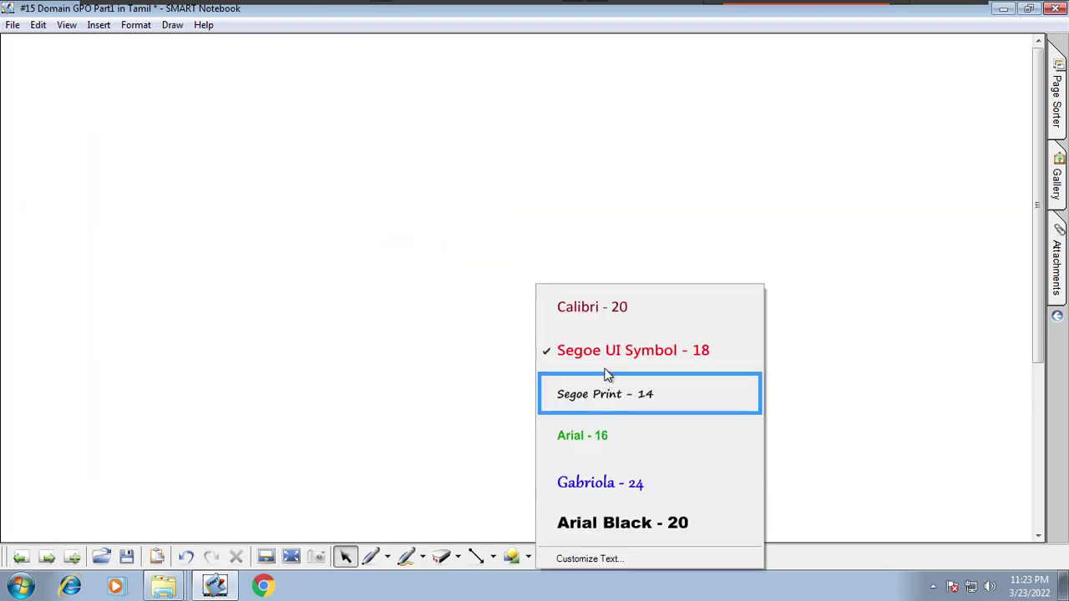
pyautogui.click(606, 380)
pyautogui.click(26, 72)
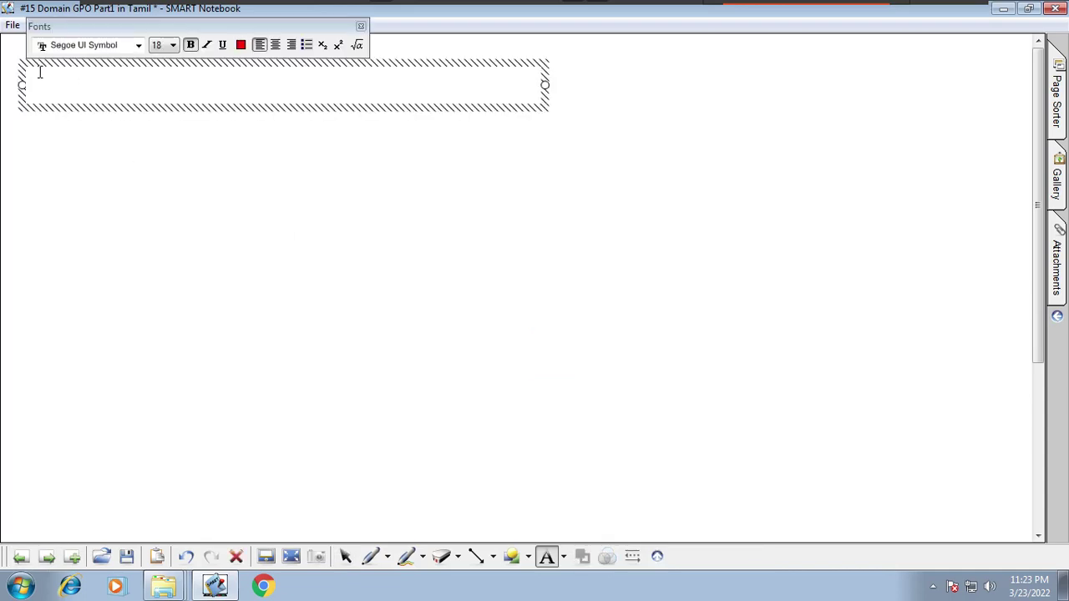
pyautogui.write('3 steps to ')
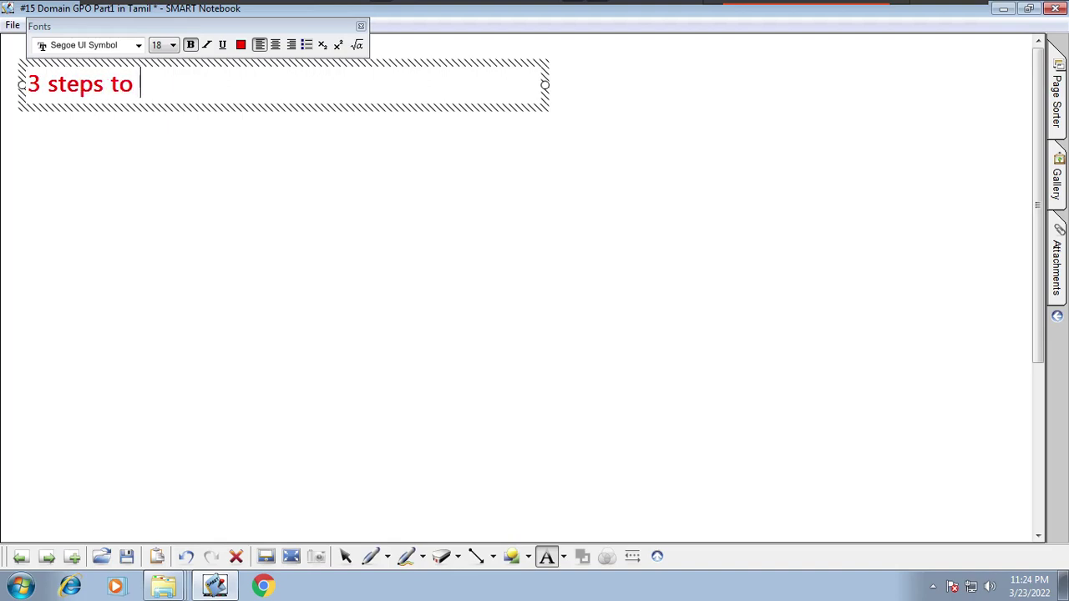
pyautogui.write('appliy')
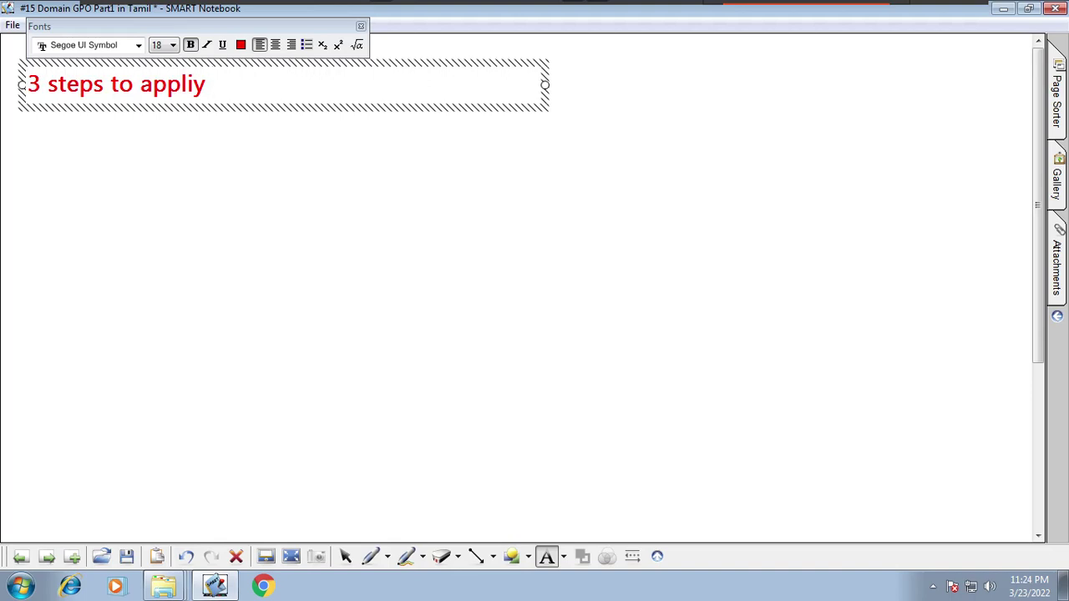
pyautogui.press('BackSpace')
pyautogui.press('BackSpace')
pyautogui.press('BackSpace')
pyautogui.write('y GPO in ')
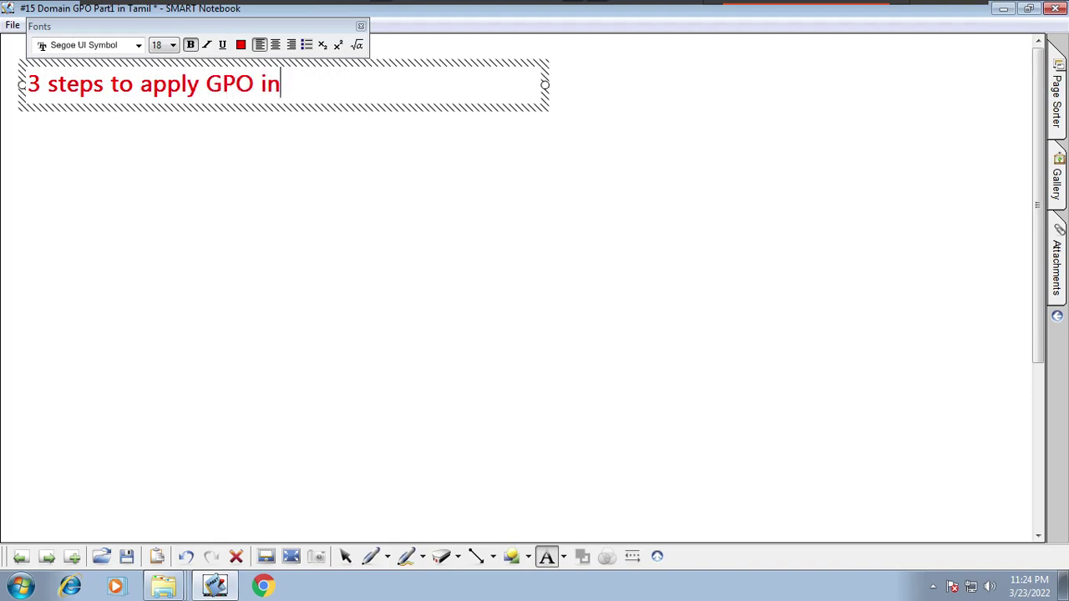
pyautogui.write('Domain')
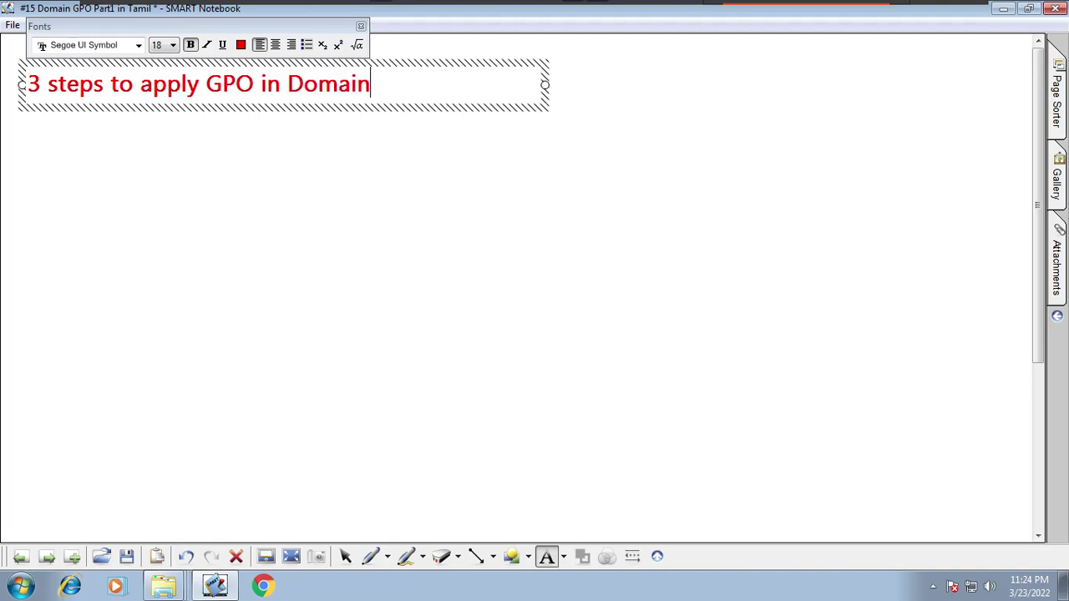
pyautogui.click(445, 316)
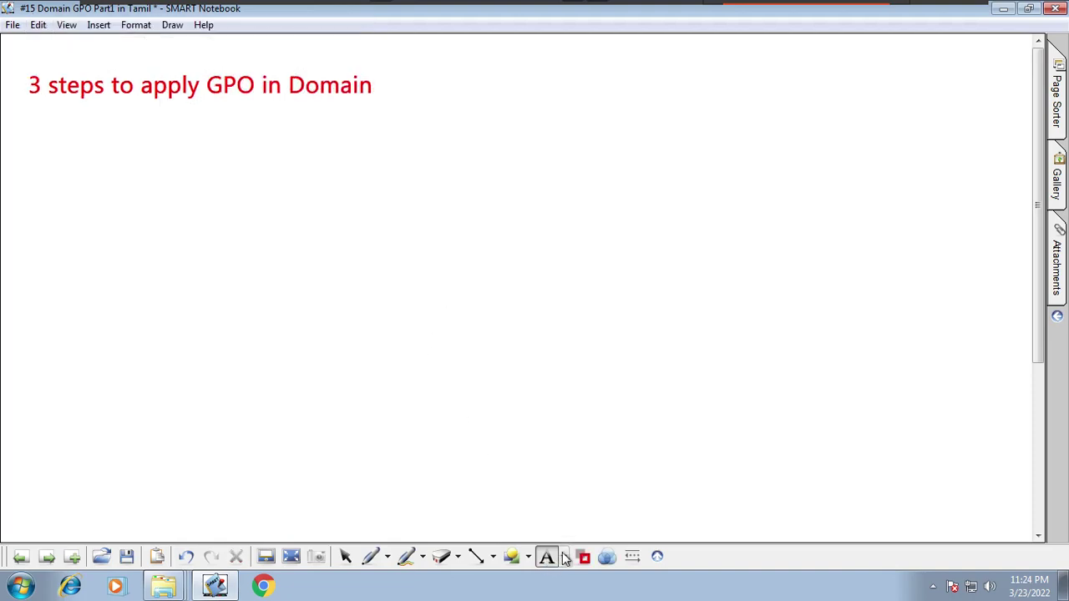
# Step: Start a green Arial 16 text list below the heading with the item "1. Create GPO using Mgmt Console"
pyautogui.click(563, 556)
pyautogui.click(573, 437)
pyautogui.click(41, 173)
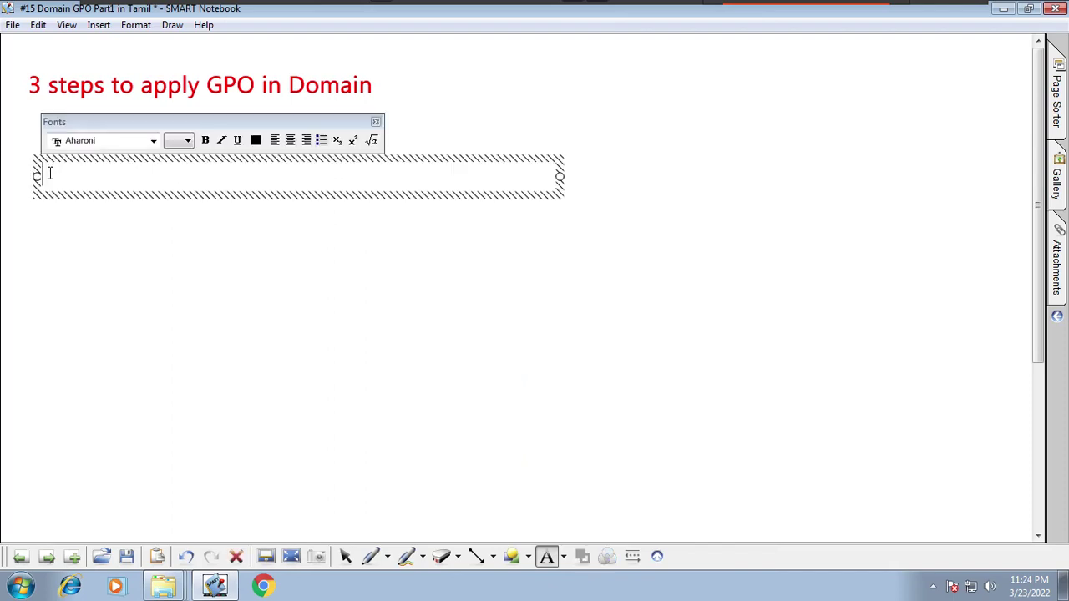
pyautogui.write('1. ')
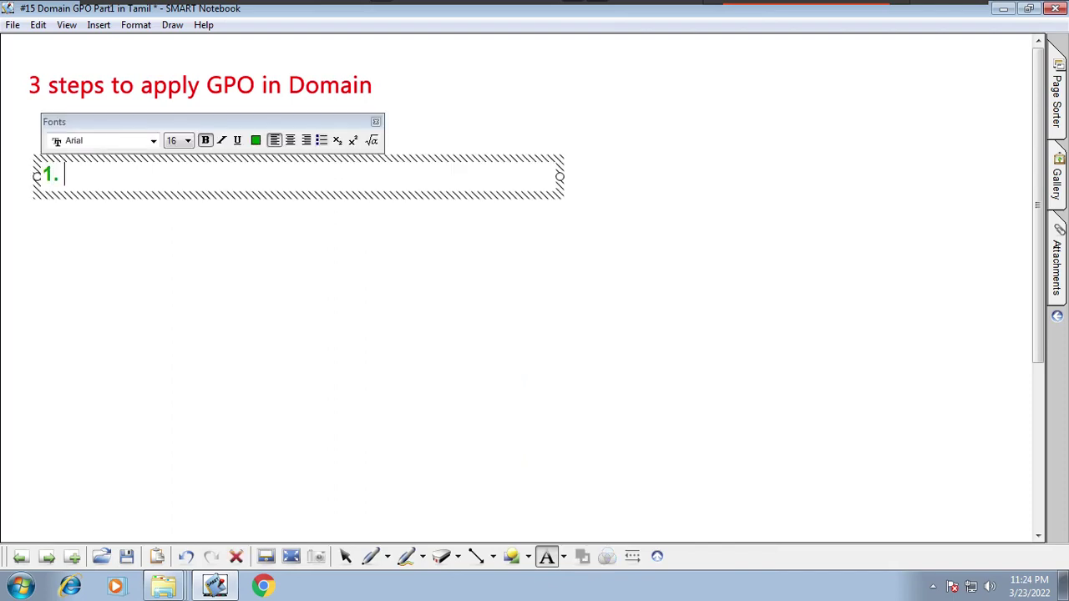
pyautogui.write('Create')
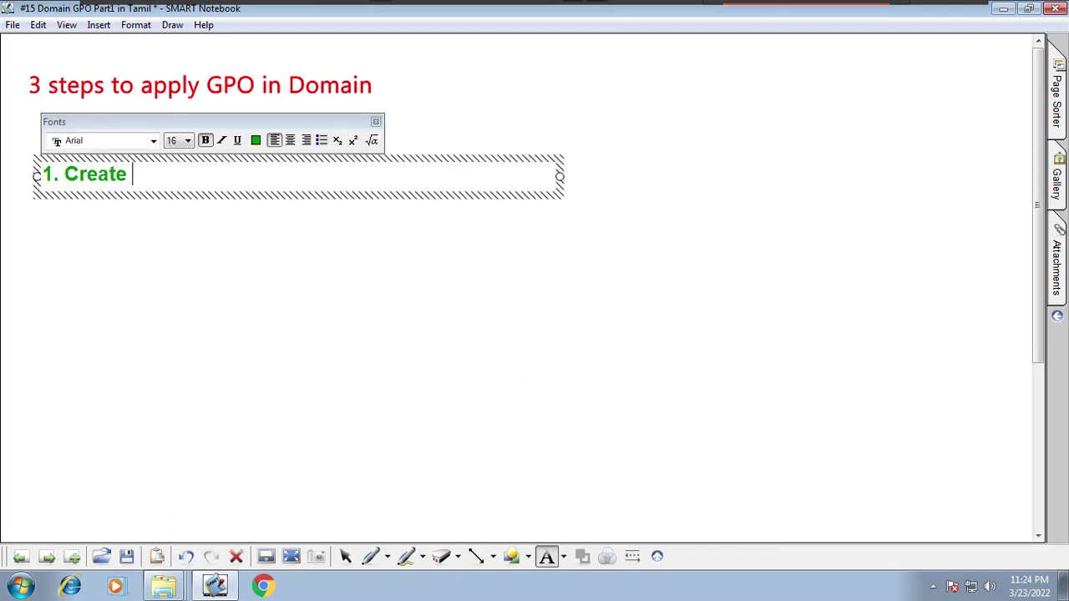
pyautogui.write(' GPO')
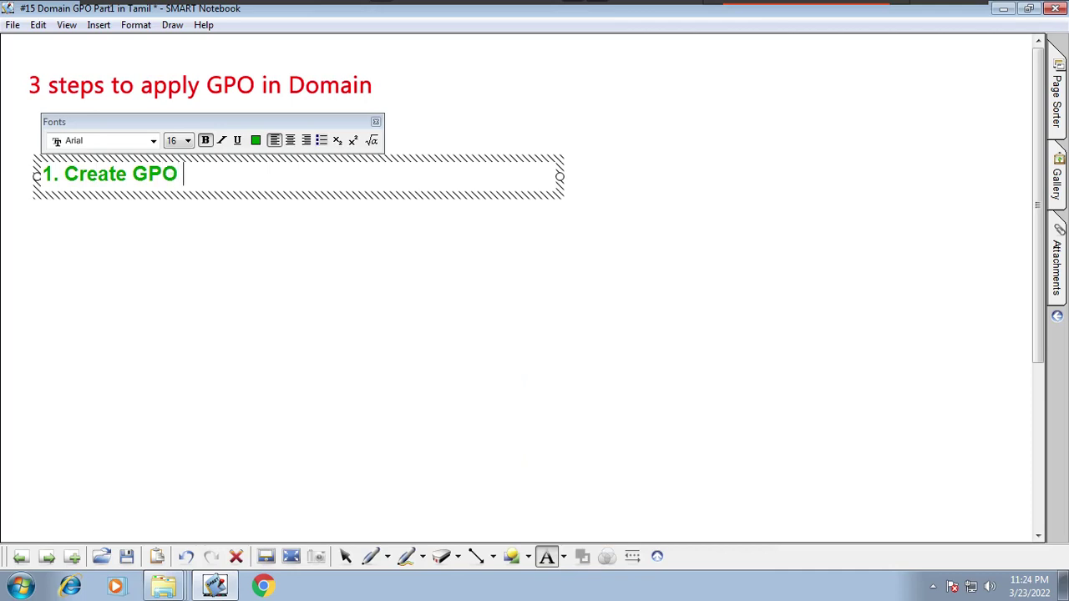
pyautogui.write(' using Mgmt')
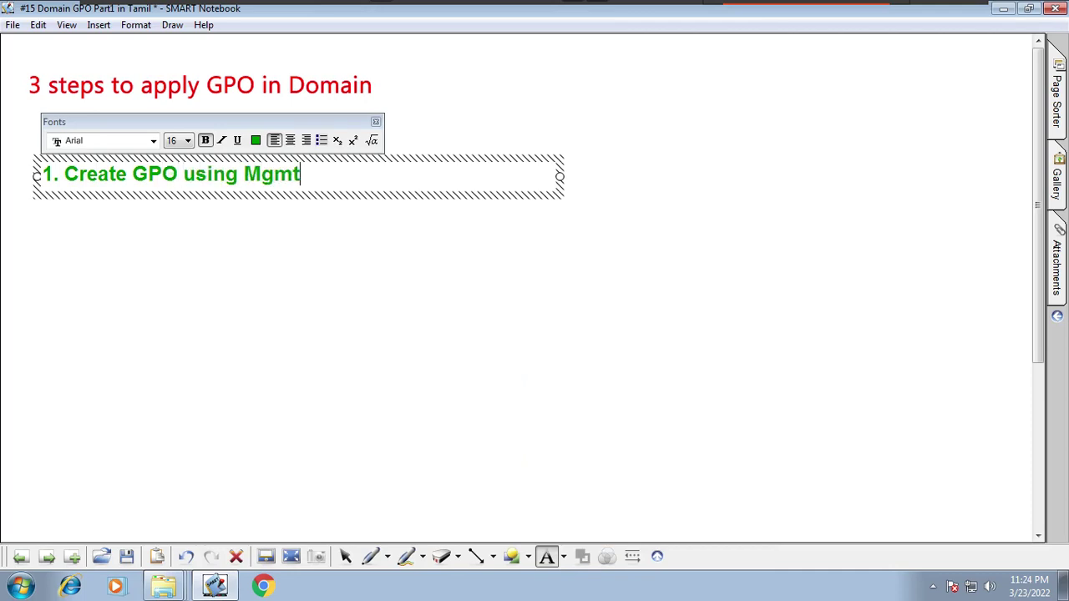
pyautogui.write(' Console')
pyautogui.press('Return')
pyautogui.press('Return')
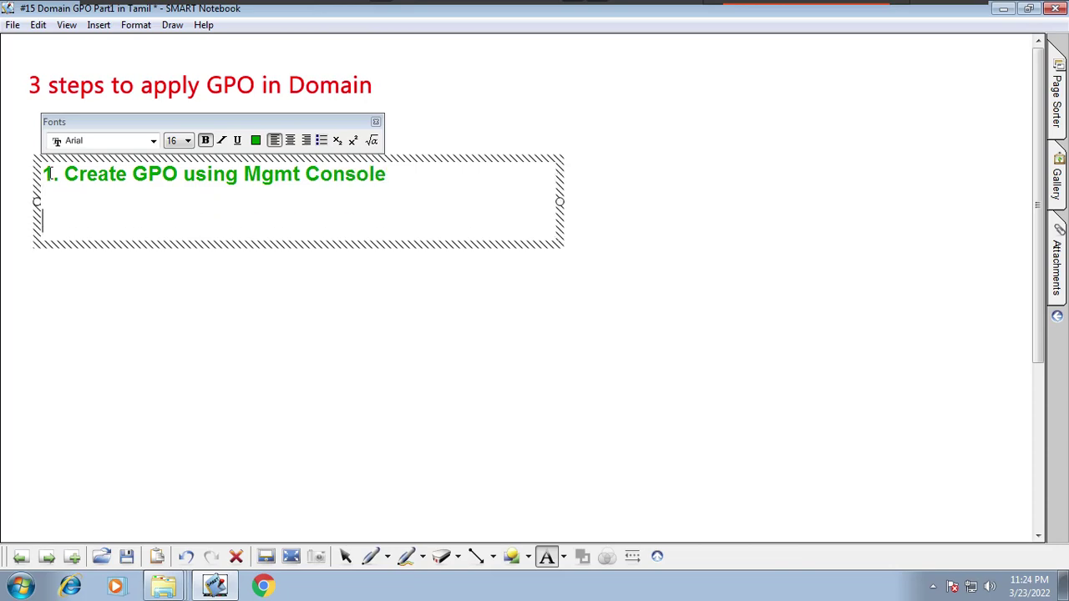
# Step: Add the items "2. Edit GPO Settings." and "3. Set GPO Scope" to the green list, separated by blank lines
pyautogui.write('2. Edit ')
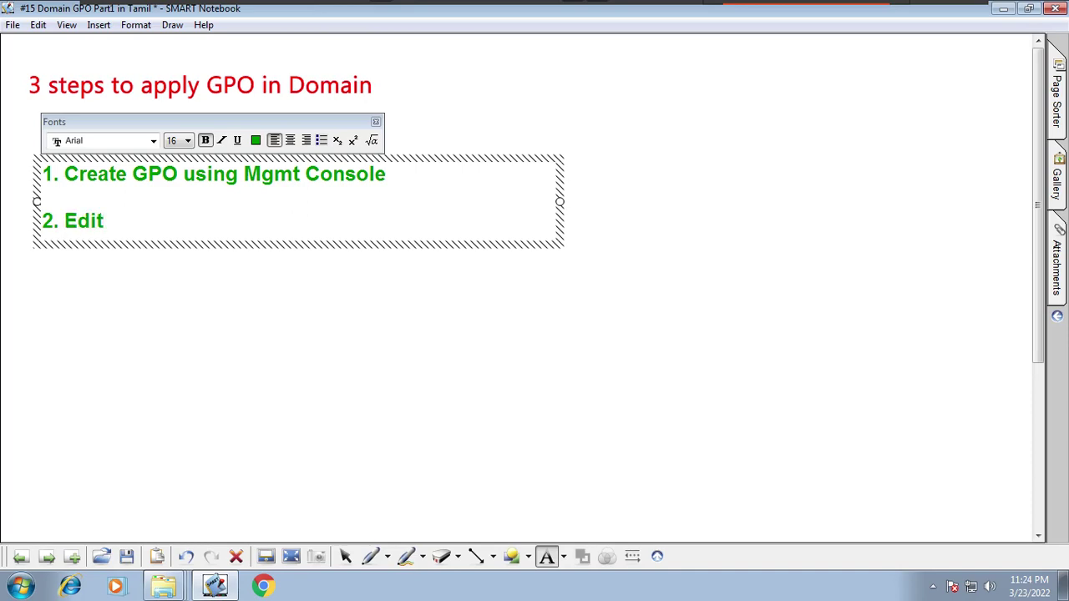
pyautogui.write('GPO Se')
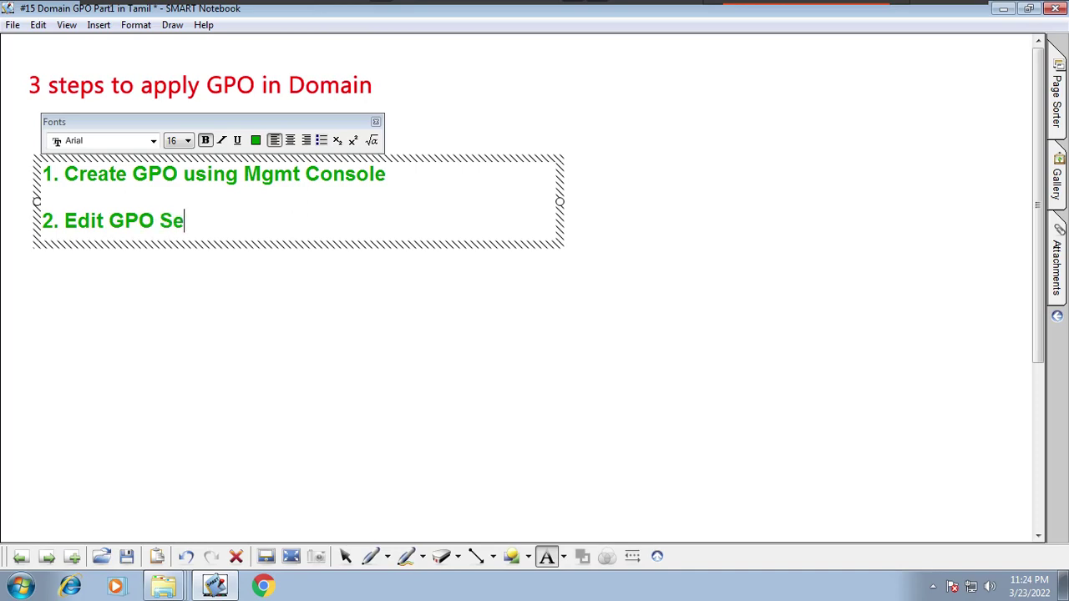
pyautogui.write('ttings.')
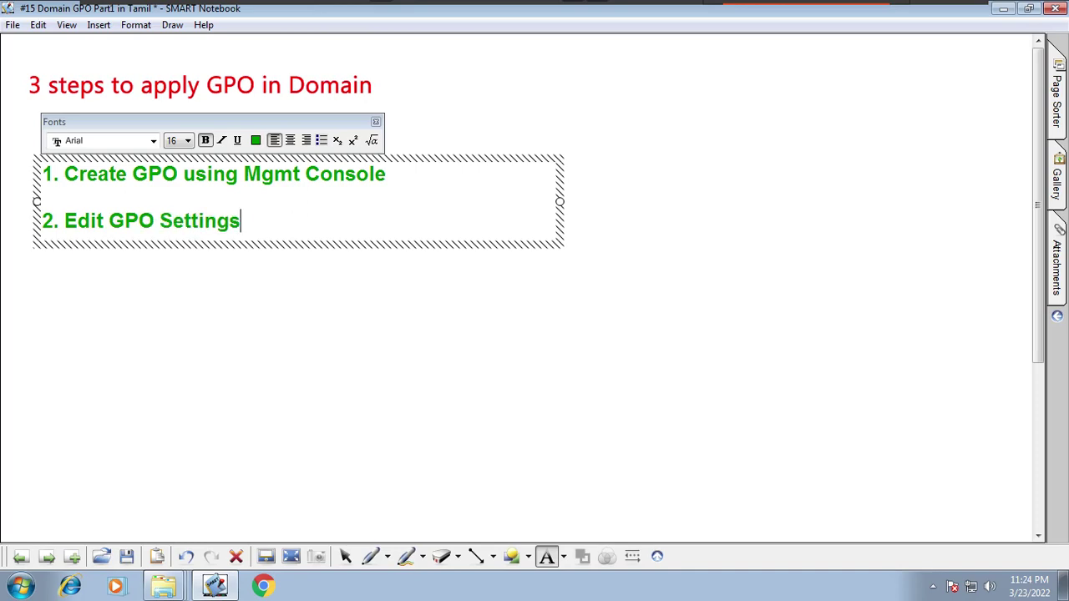
pyautogui.press('Return')
pyautogui.press('Return')
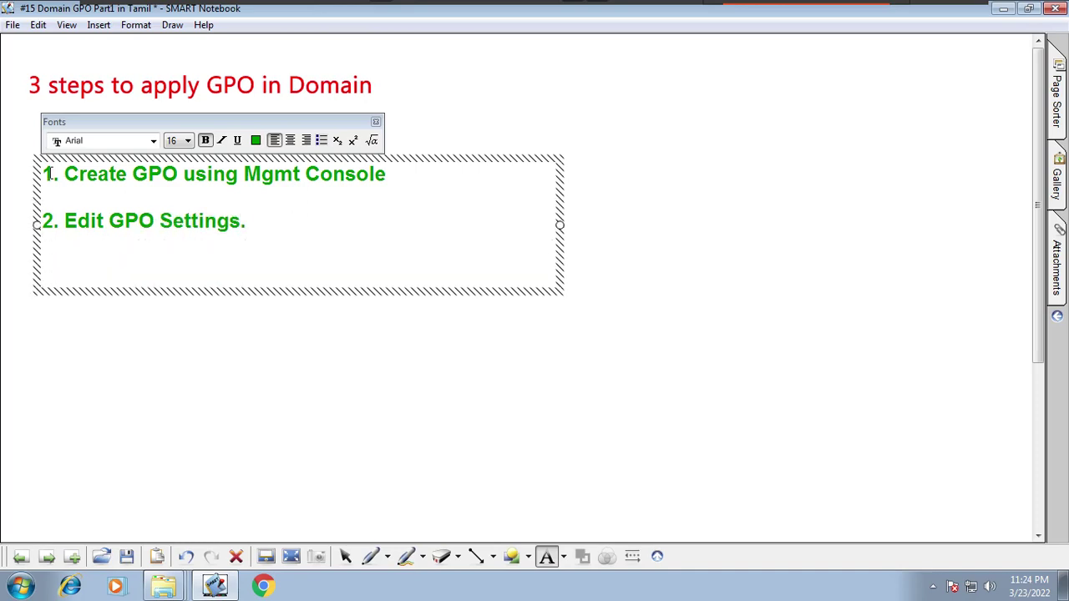
pyautogui.write('3. Set GPO ')
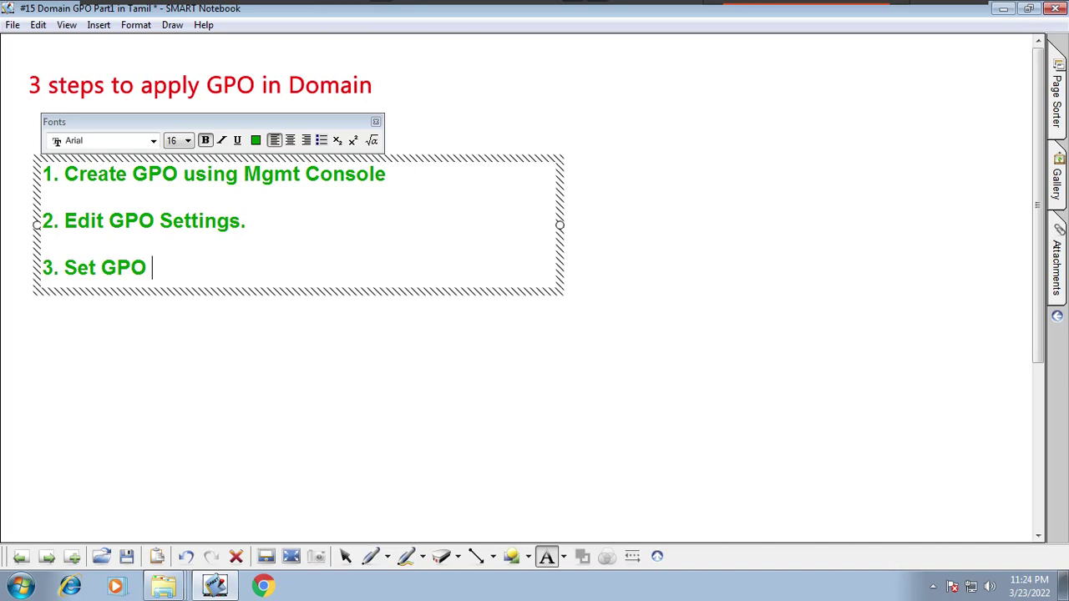
pyautogui.write('Scope')
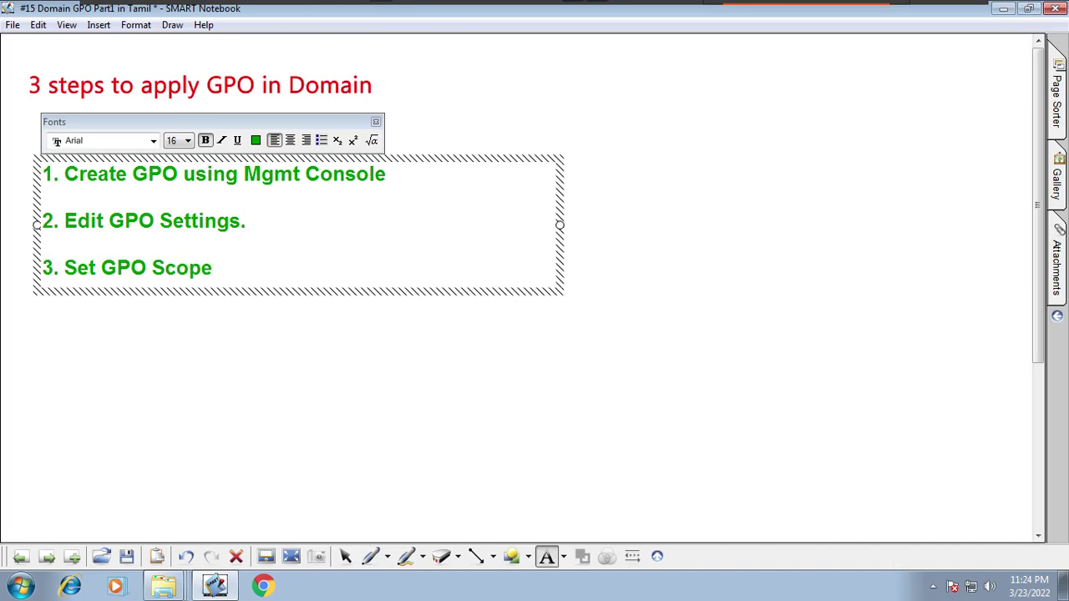
pyautogui.click(515, 438)
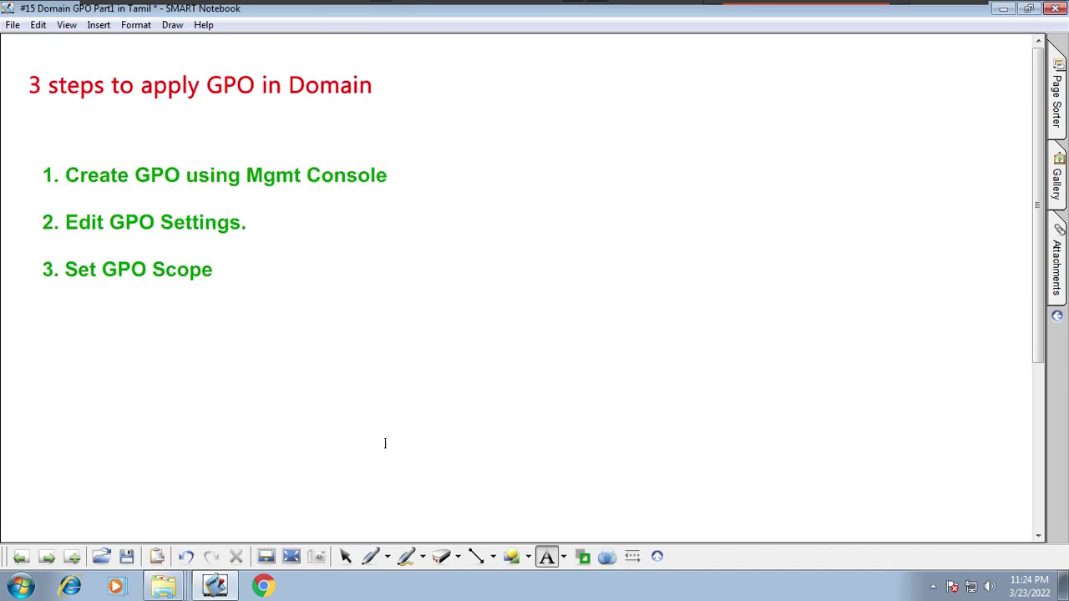
# Step: Enlarge the green three-item list so it extends past half the page's width
pyautogui.click(345, 556)
pyautogui.click(194, 269)
pyautogui.moveTo(418, 300); pyautogui.dragTo(572, 386)
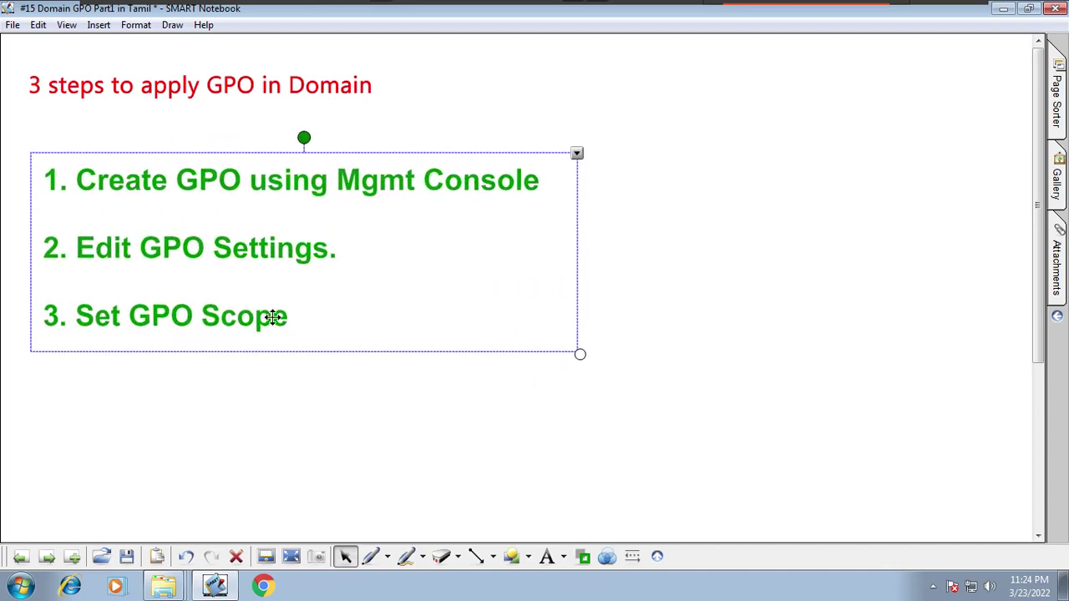
# Step: Shift the red heading slightly down and to the right, and nudge the green list below it
pyautogui.moveTo(251, 324)
pyautogui.mouseDown()
pyautogui.moveTo(287, 327)
pyautogui.moveTo(247, 330)
pyautogui.moveTo(245, 316)
pyautogui.moveTo(249, 326)
pyautogui.mouseUp()
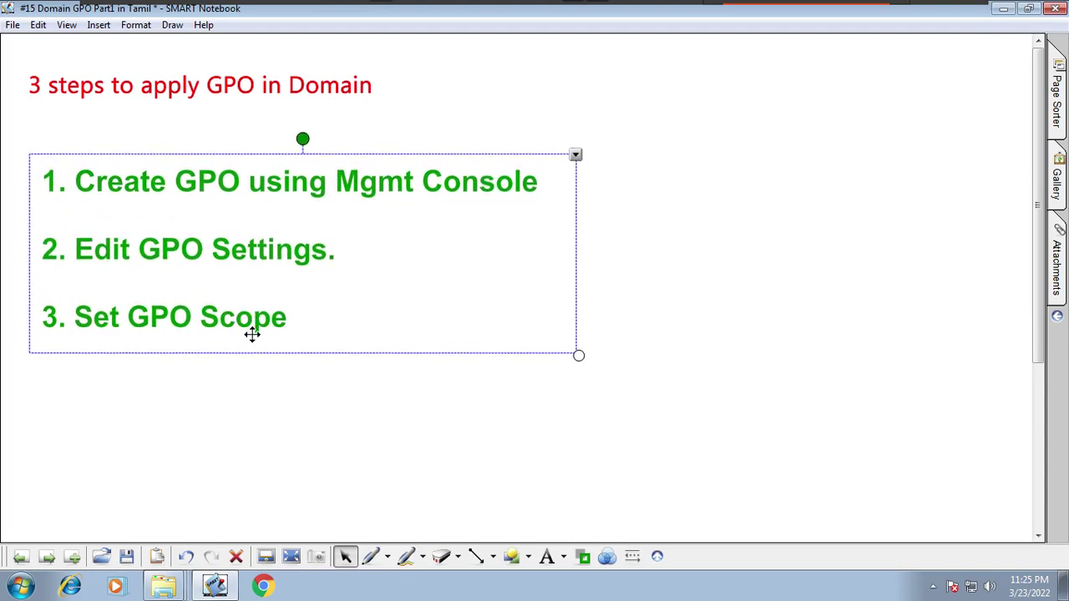
pyautogui.moveTo(270, 75); pyautogui.dragTo(296, 94)
pyautogui.click(417, 367)
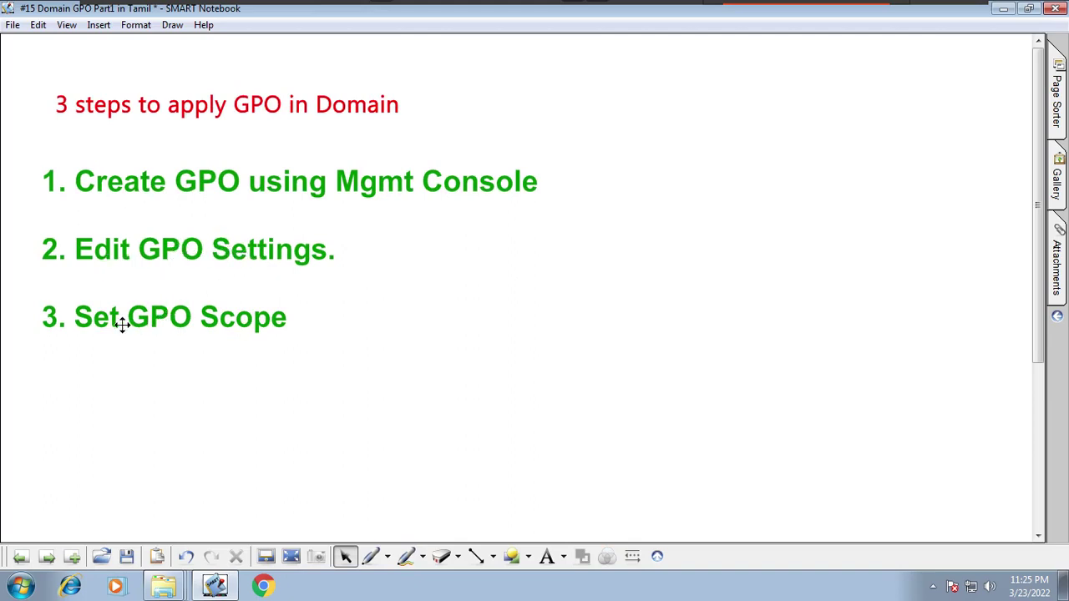
# Step: Draw a black vertical divider line to the right of the three-item list, from above the heading to below the last item
pyautogui.click(493, 560)
pyautogui.click(549, 304)
pyautogui.moveTo(572, 67); pyautogui.dragTo(572, 427)
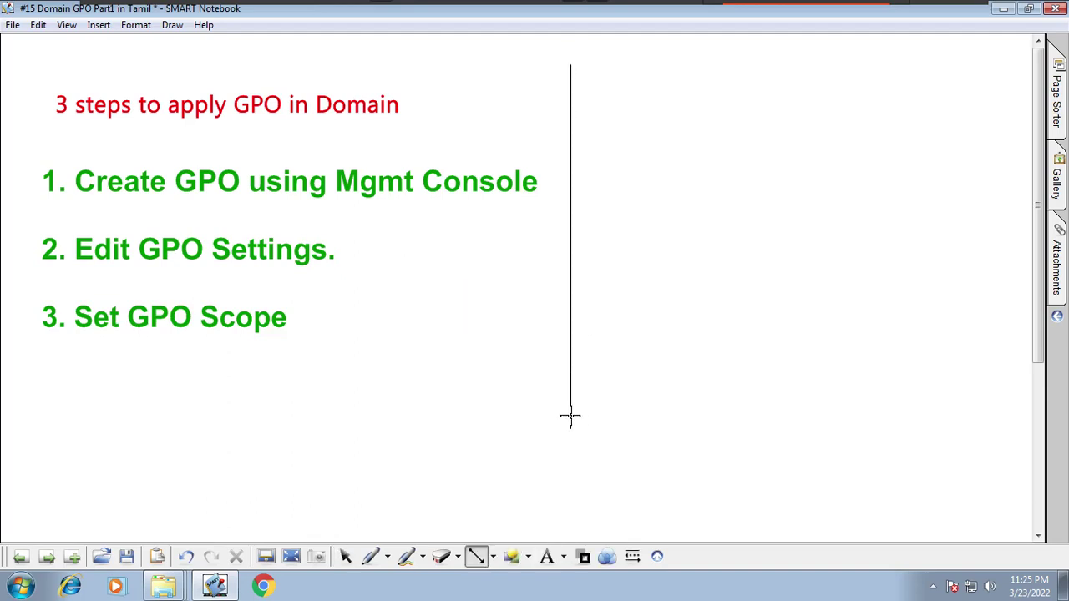
# Step: Switch to the VM1 remote session and create a GPO named "Summa Policy" under Group Policy Objects, with no source starter GPO
pyautogui.moveTo(781, 3)
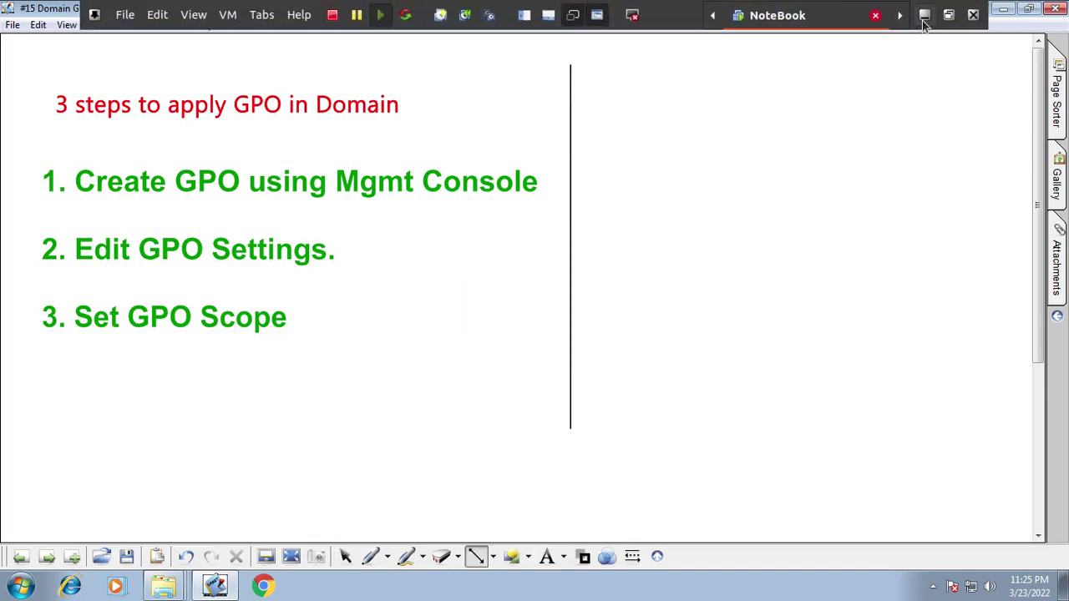
pyautogui.click(924, 22)
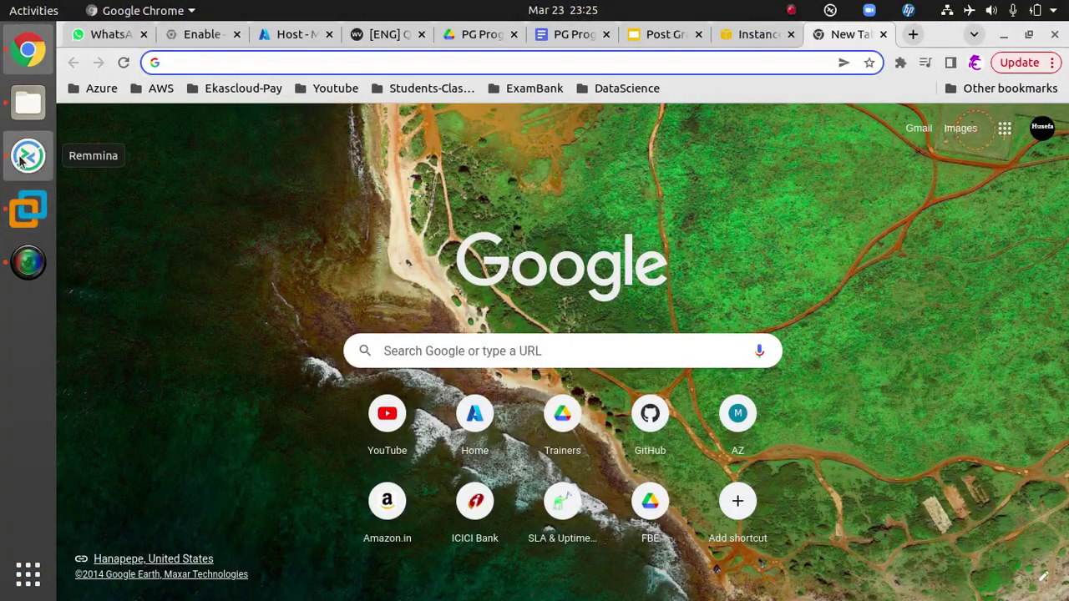
pyautogui.click(25, 158)
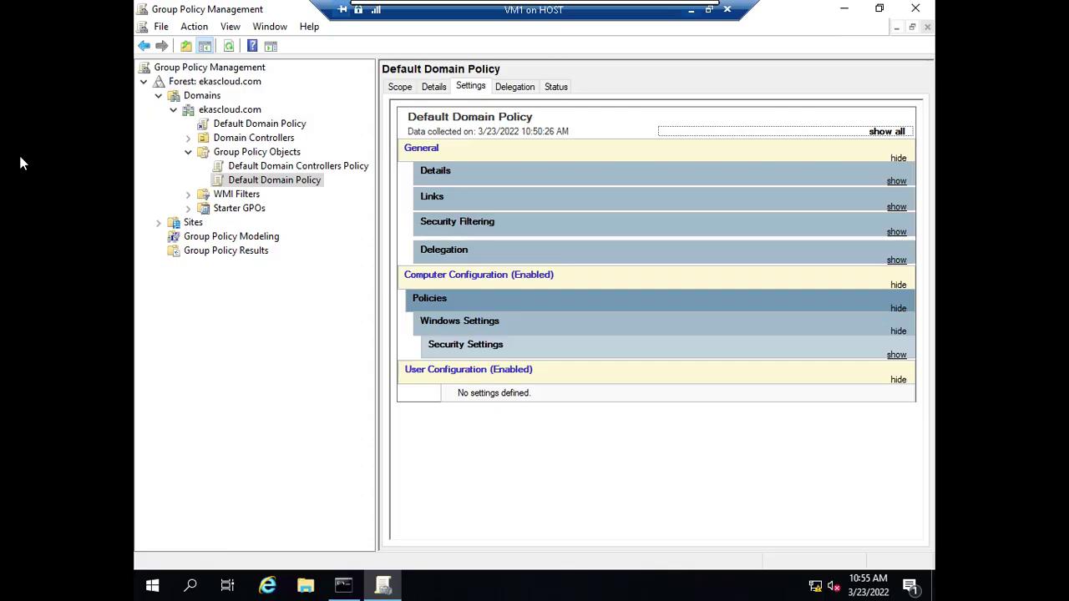
pyautogui.click(189, 153)
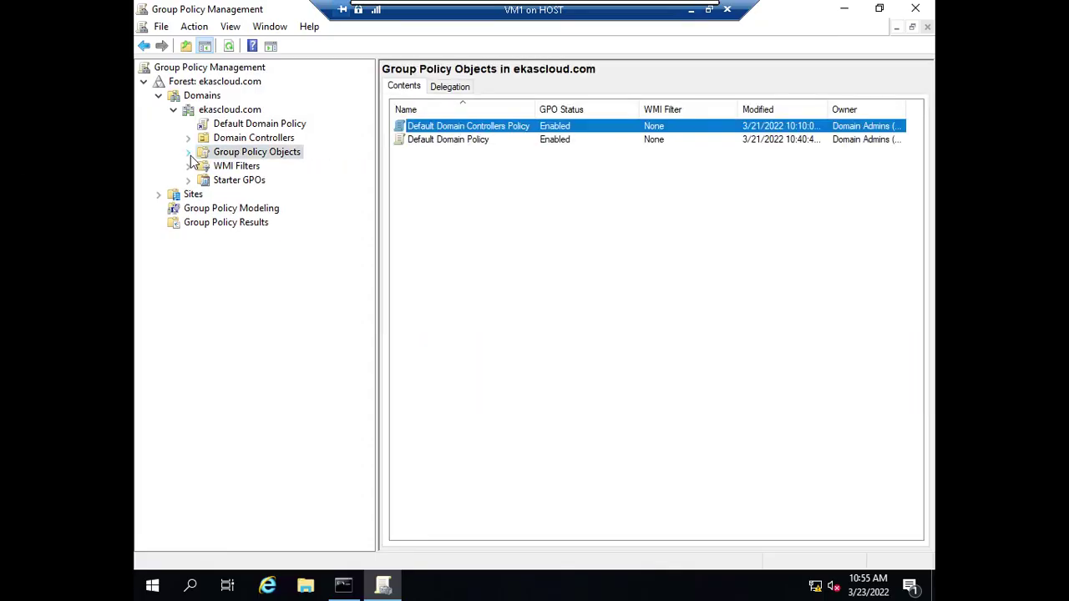
pyautogui.rightClick(282, 157)
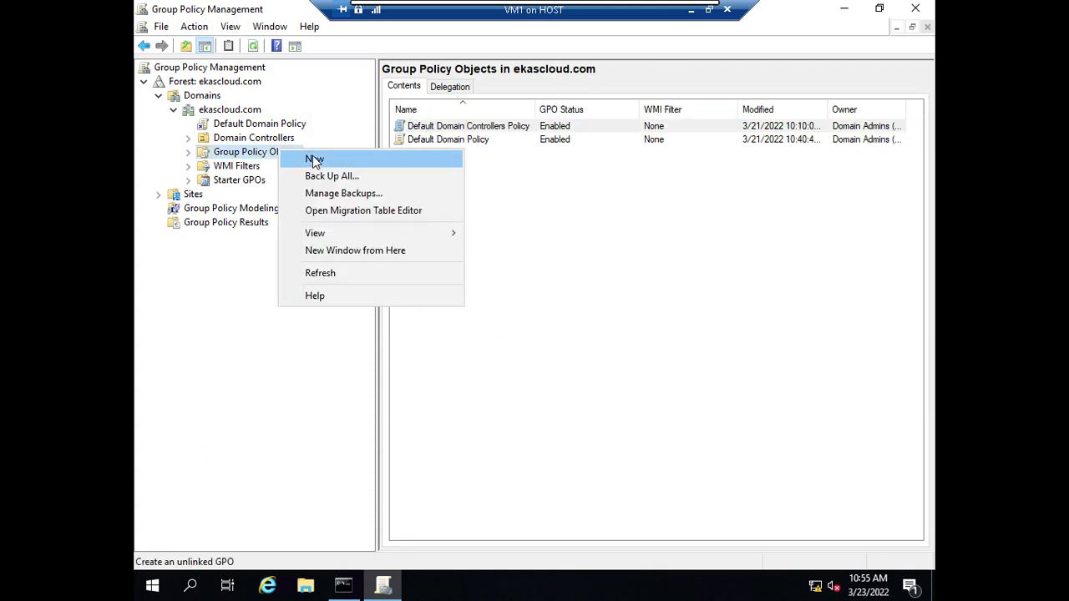
pyautogui.click(312, 158)
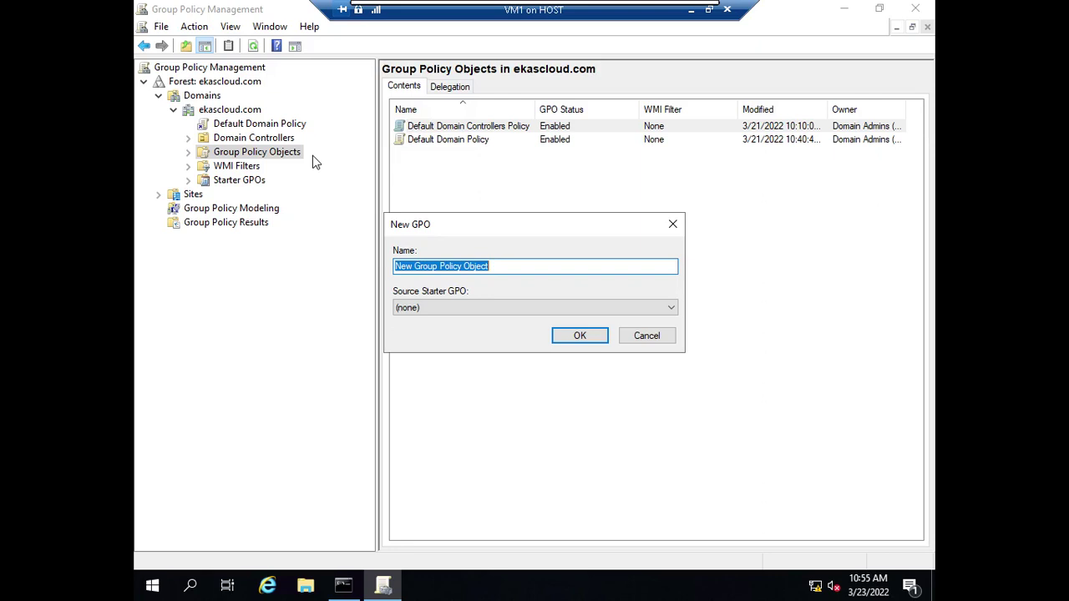
pyautogui.write('Summa Policy')
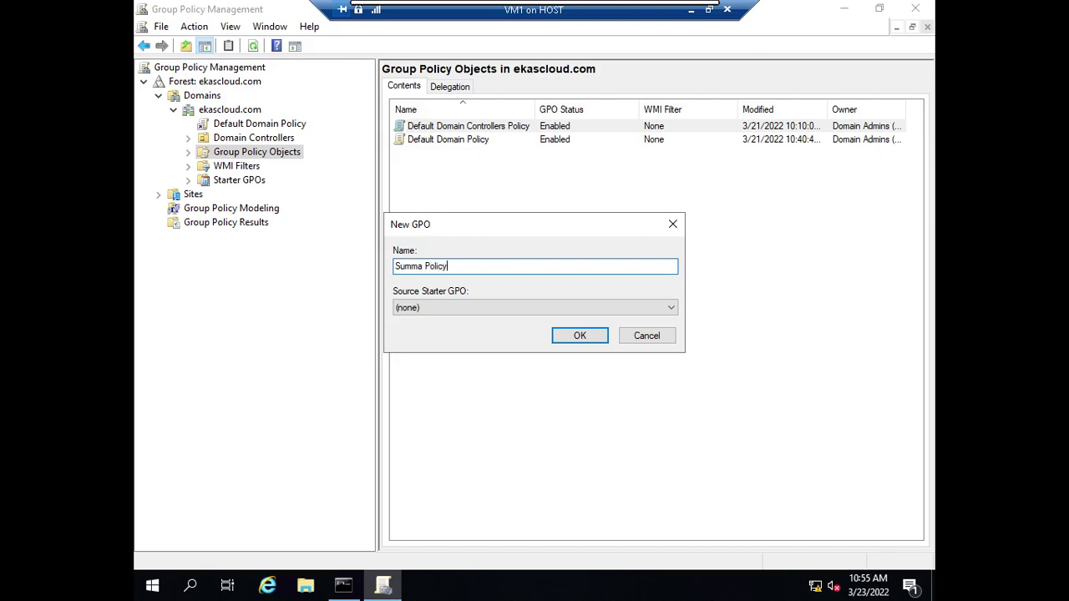
pyautogui.click(580, 336)
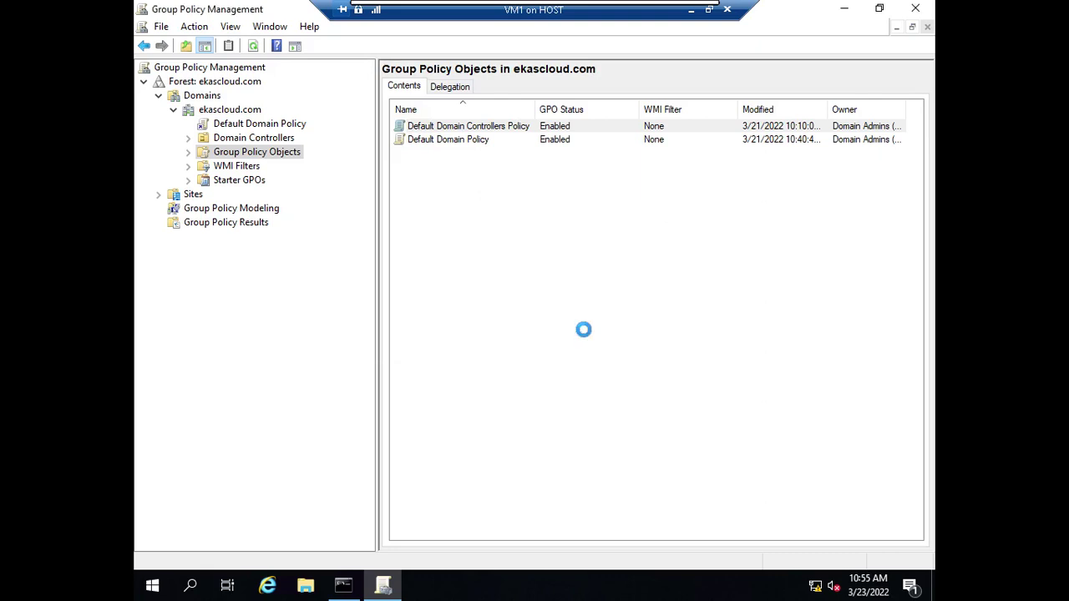
# Step: Examine the Summa Policy's settings and scope, and look at the actions available for it under Group Policy Objects
pyautogui.click(187, 153)
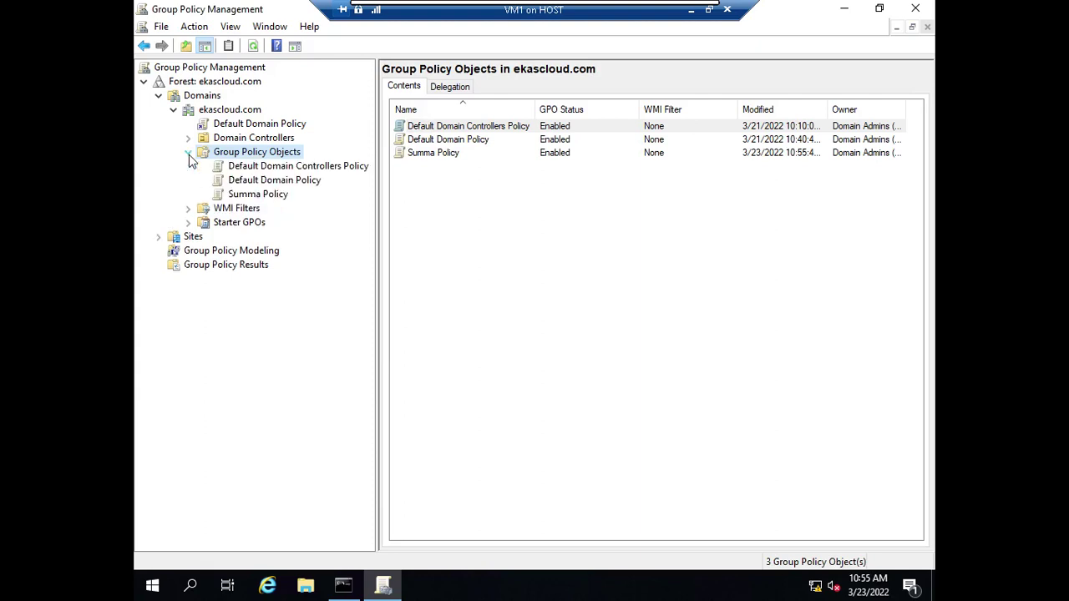
pyautogui.click(269, 197)
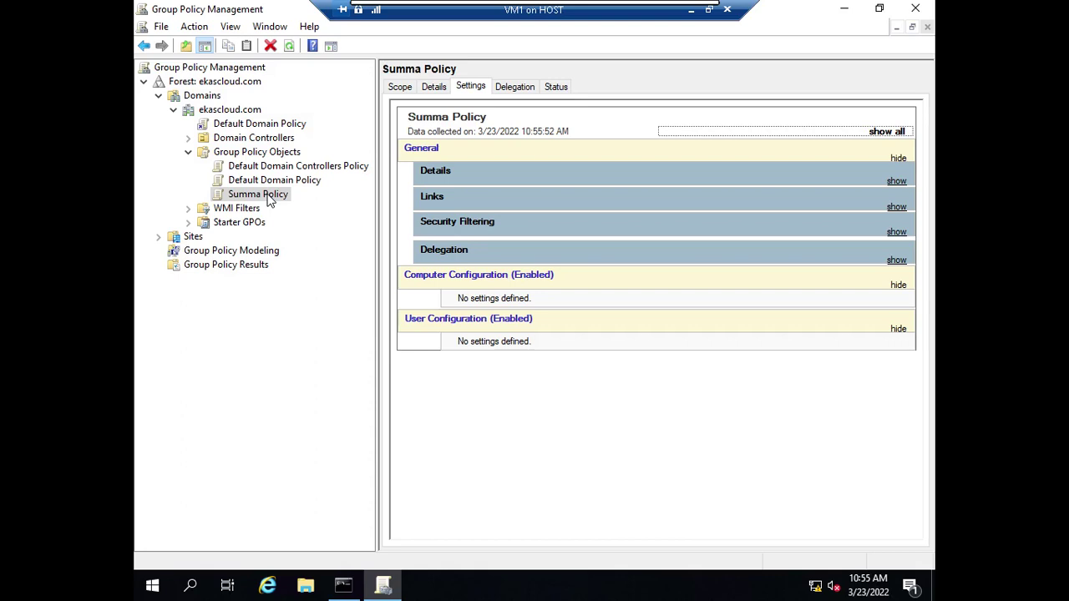
pyautogui.click(402, 87)
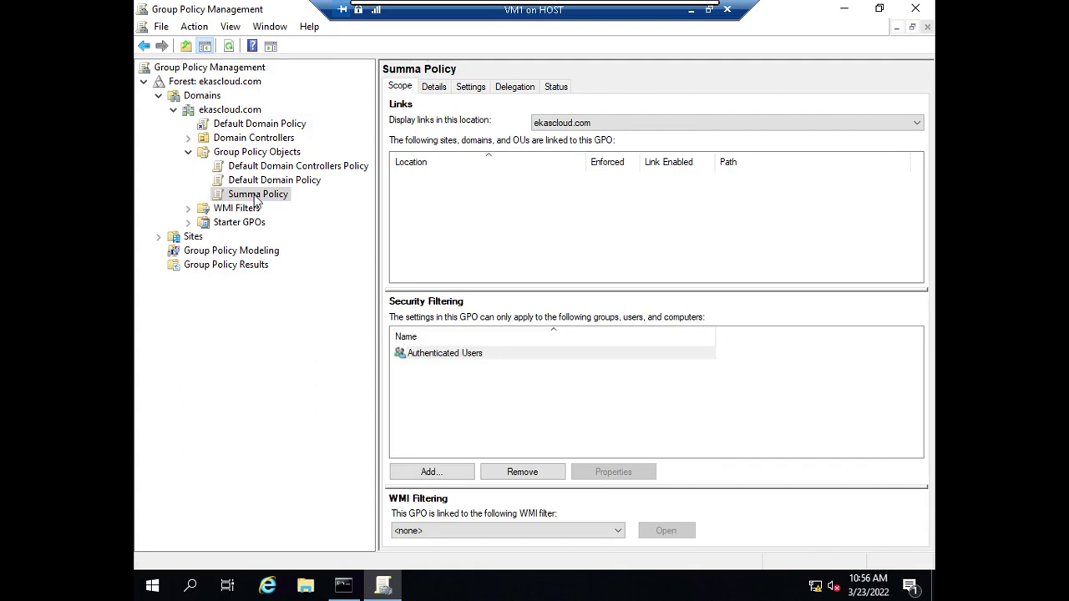
pyautogui.rightClick(255, 195)
pyautogui.moveTo(298, 220)
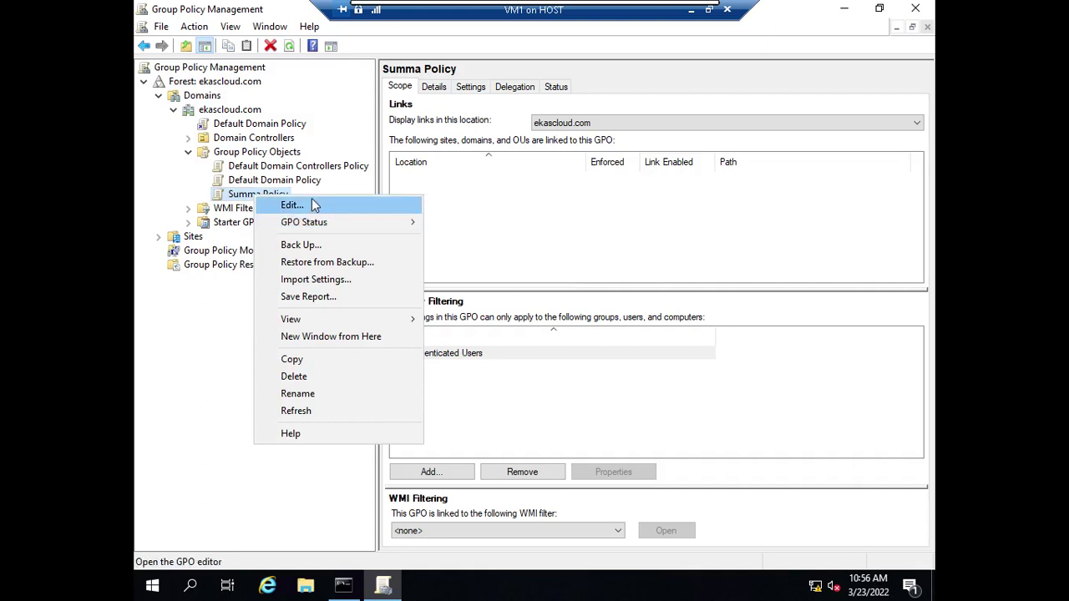
pyautogui.click(280, 195)
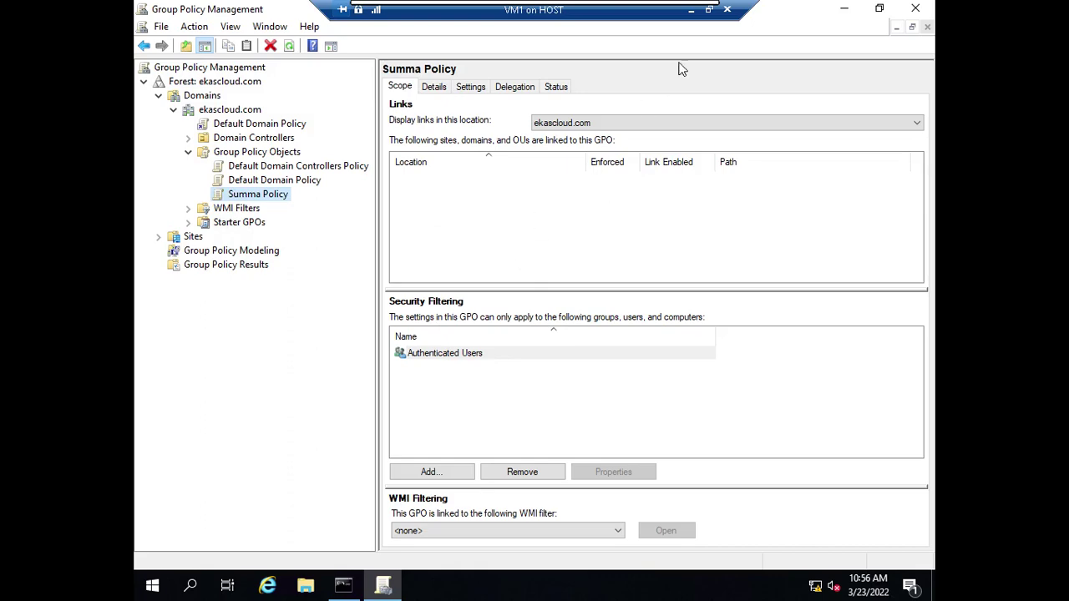
# Step: Switch back to SMART Notebook and add the heading "GPO Scope" in blue Gabriola 24 to the right of the divider line
pyautogui.click(679, 19)
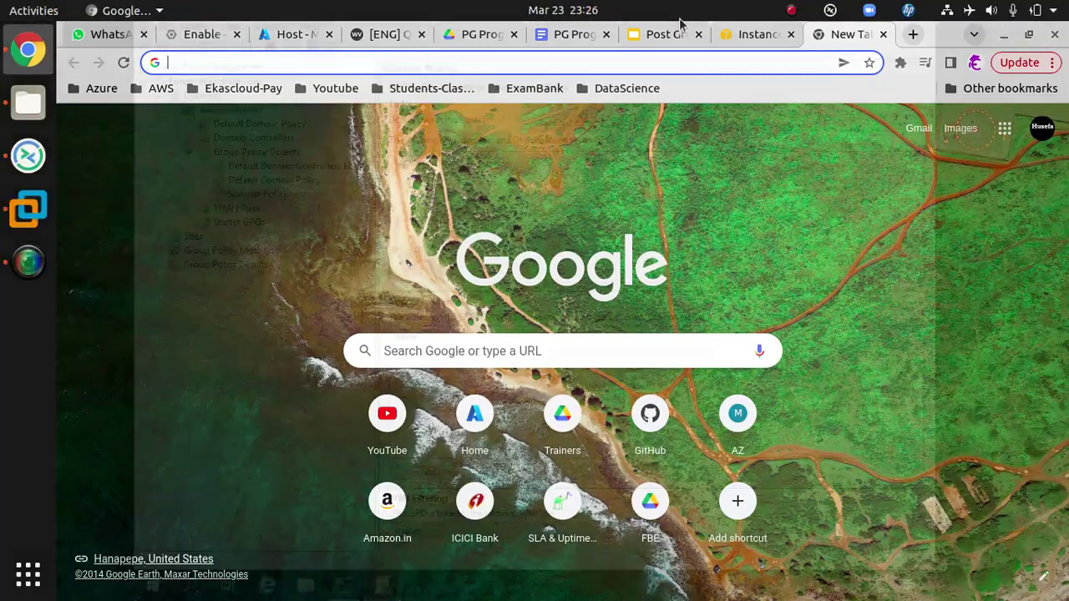
pyautogui.click(29, 219)
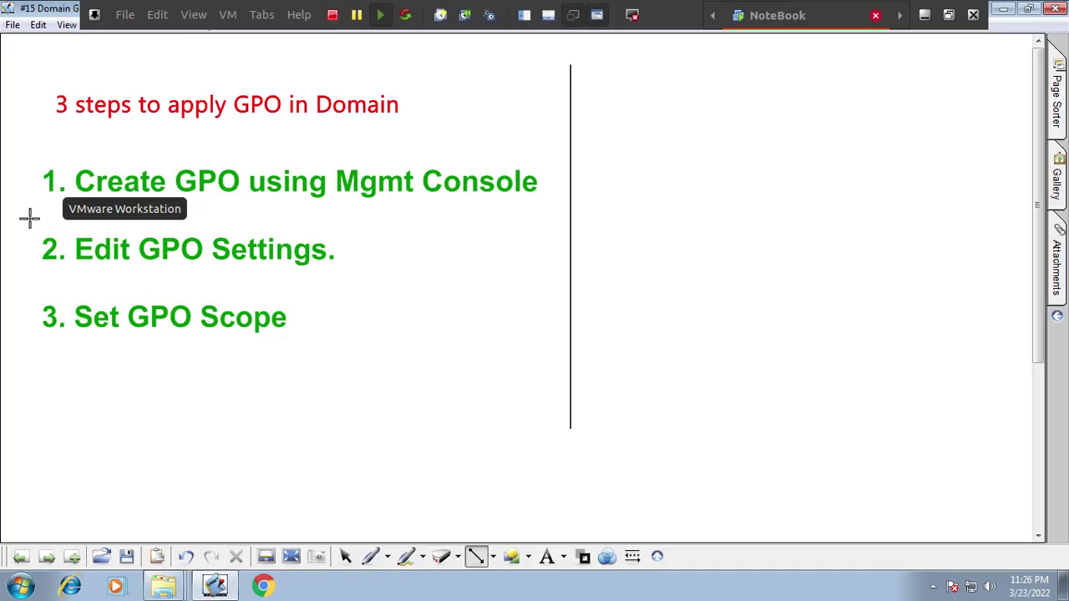
pyautogui.click(564, 556)
pyautogui.click(599, 464)
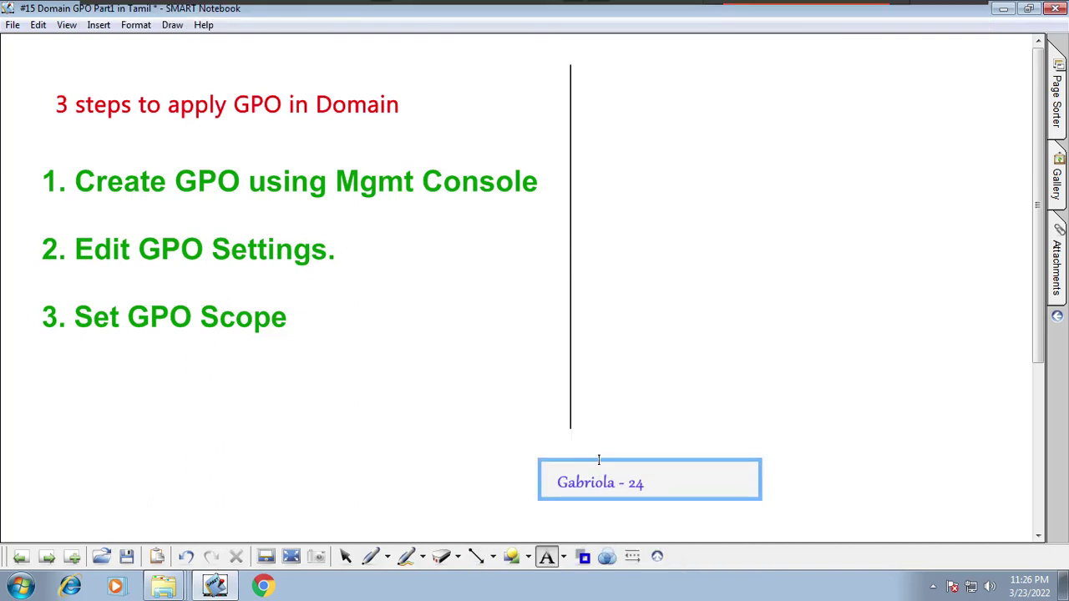
pyautogui.click(613, 69)
pyautogui.write('GP')
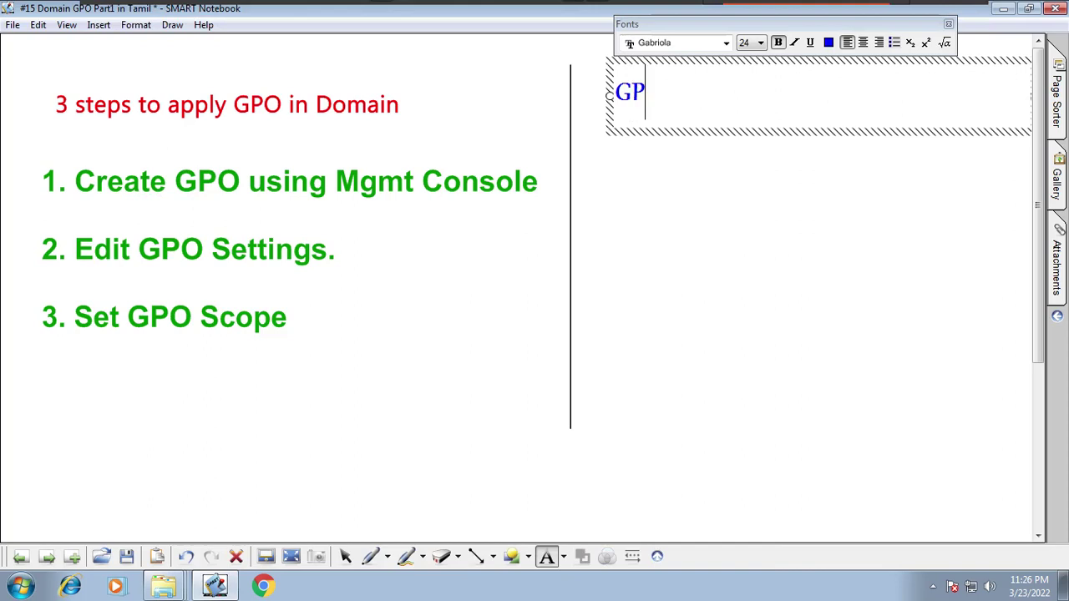
pyautogui.write('O Scope')
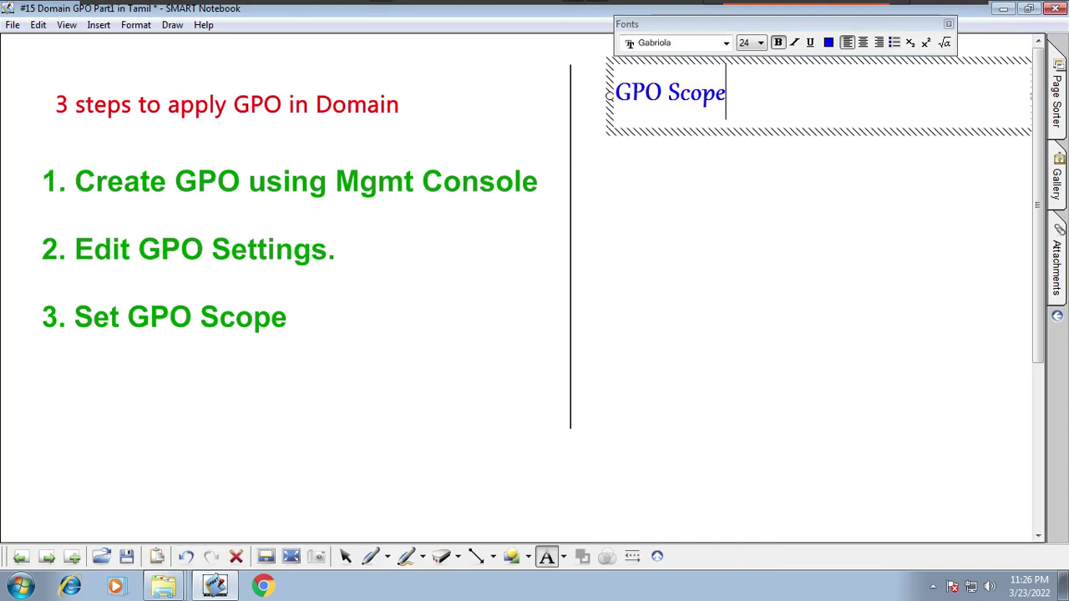
pyautogui.click(658, 319)
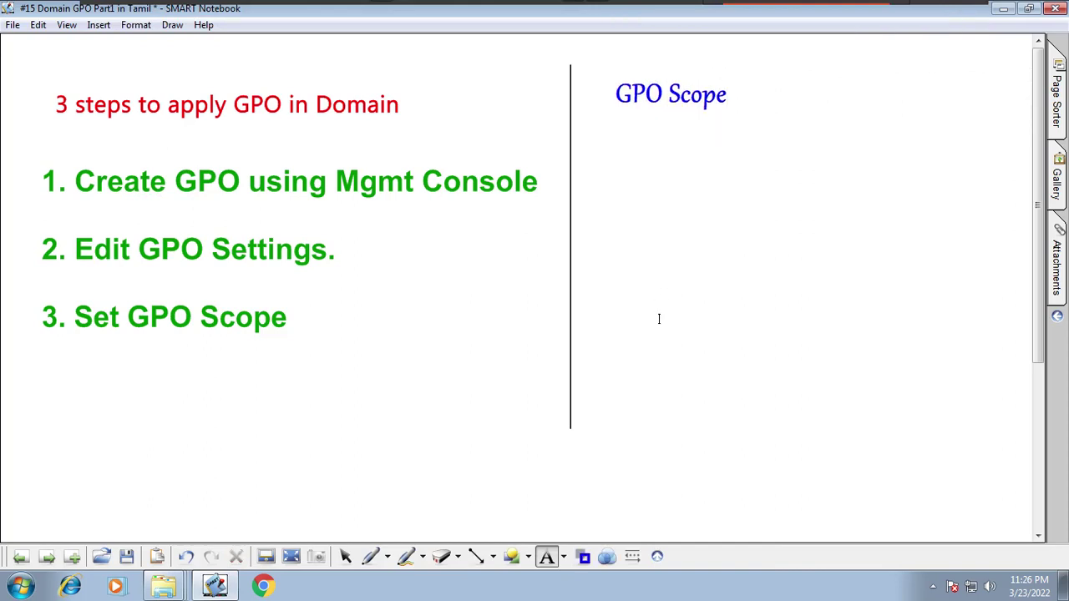
# Step: Add the text "Site-Level" in red Segoe UI Symbol 18 below the "GPO Scope" heading
pyautogui.click(564, 556)
pyautogui.click(643, 412)
pyautogui.click(625, 164)
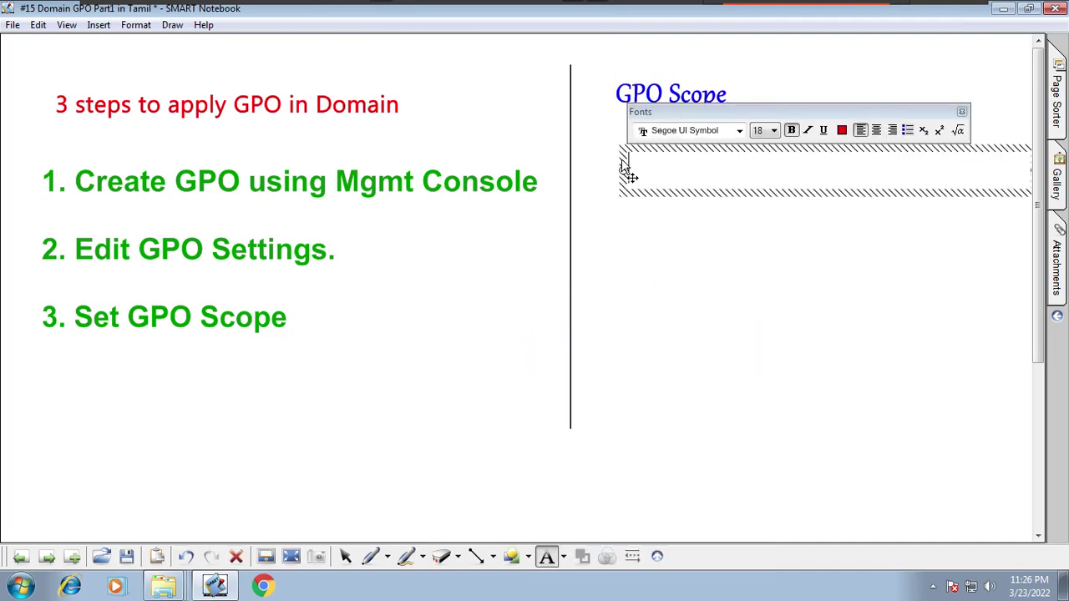
pyautogui.write('Site-')
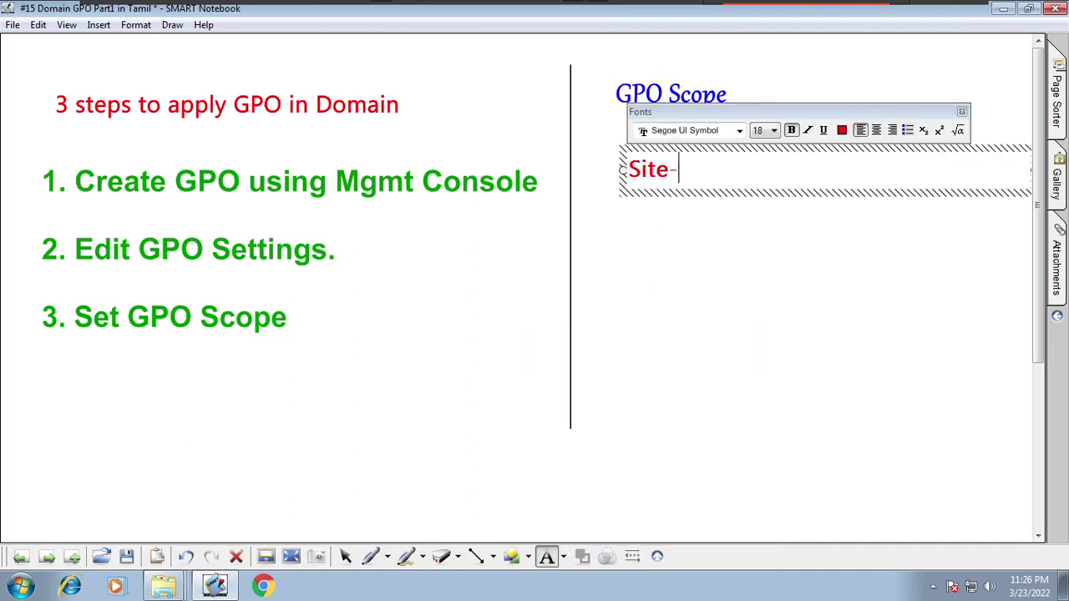
pyautogui.write('Level')
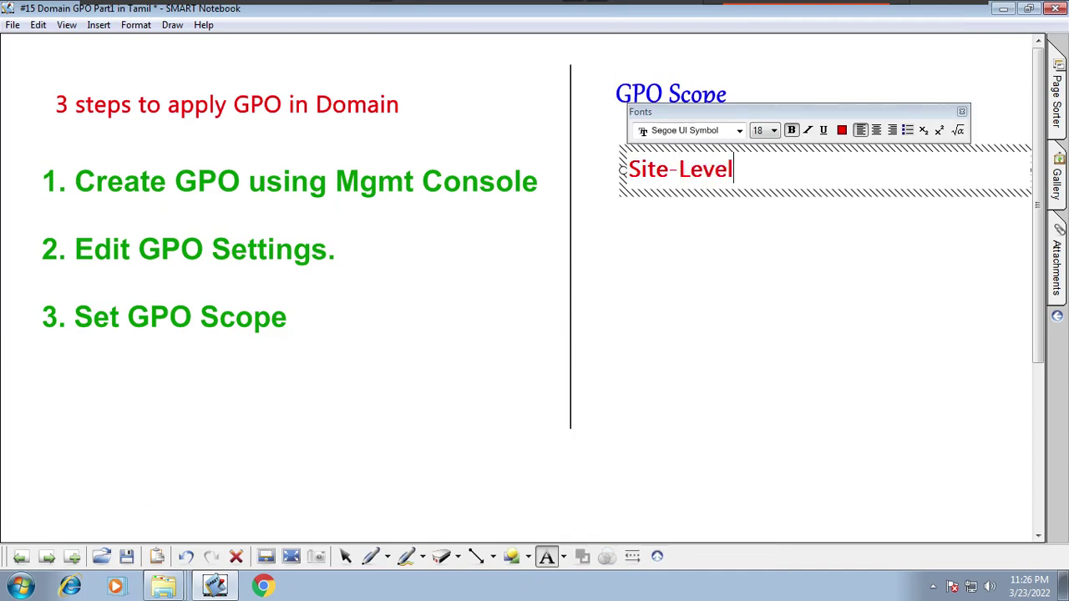